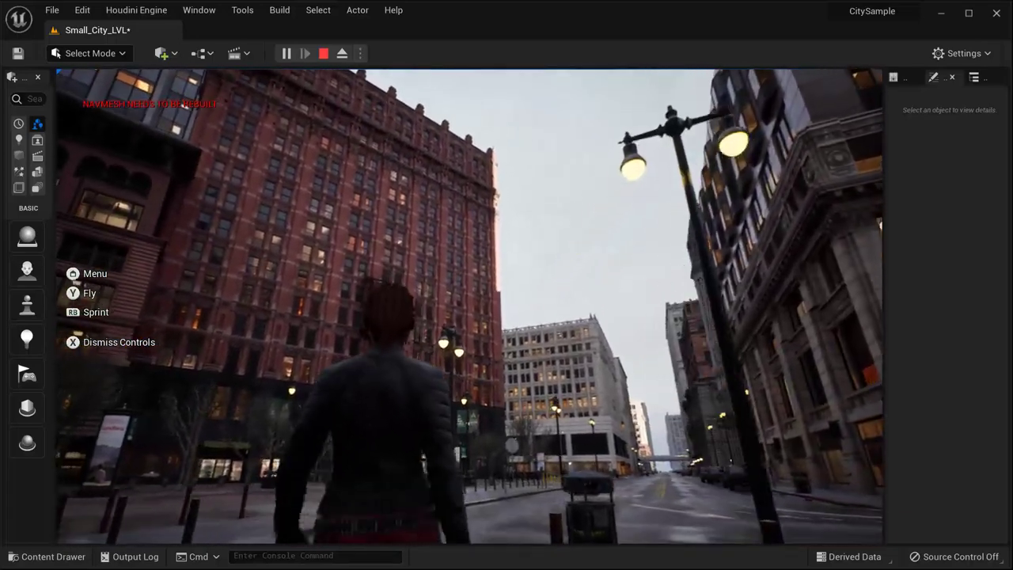
- Stop the Play In Editor session with Escape to return to editing Small_City_LVL
key("Escape")
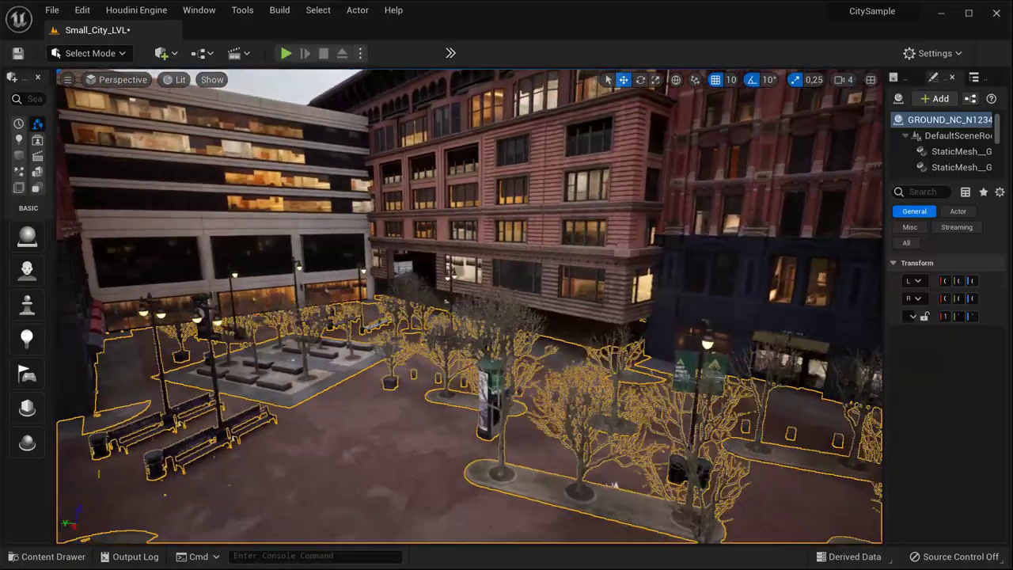
- Deselect the ground and fly the view across the plaza toward the street
right_click_drag(556, 338, 556, 338)
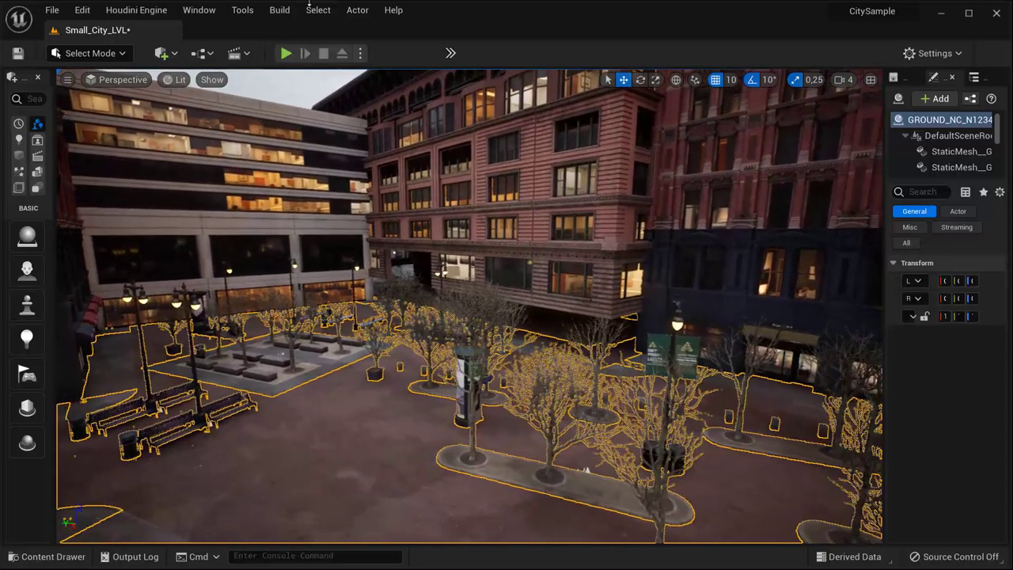
left_click(333, 111)
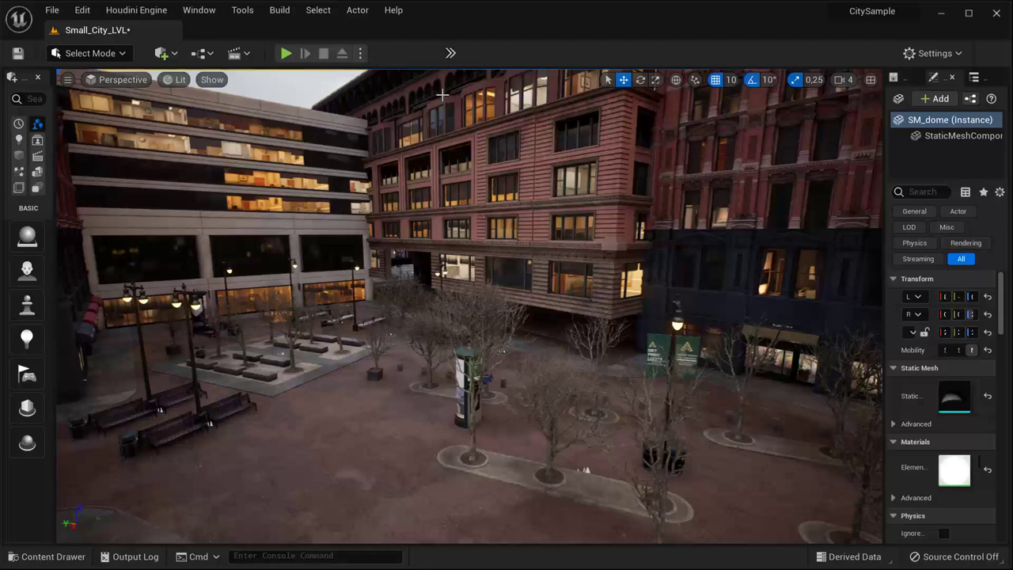
right_click_drag(583, 469, 784, 442)
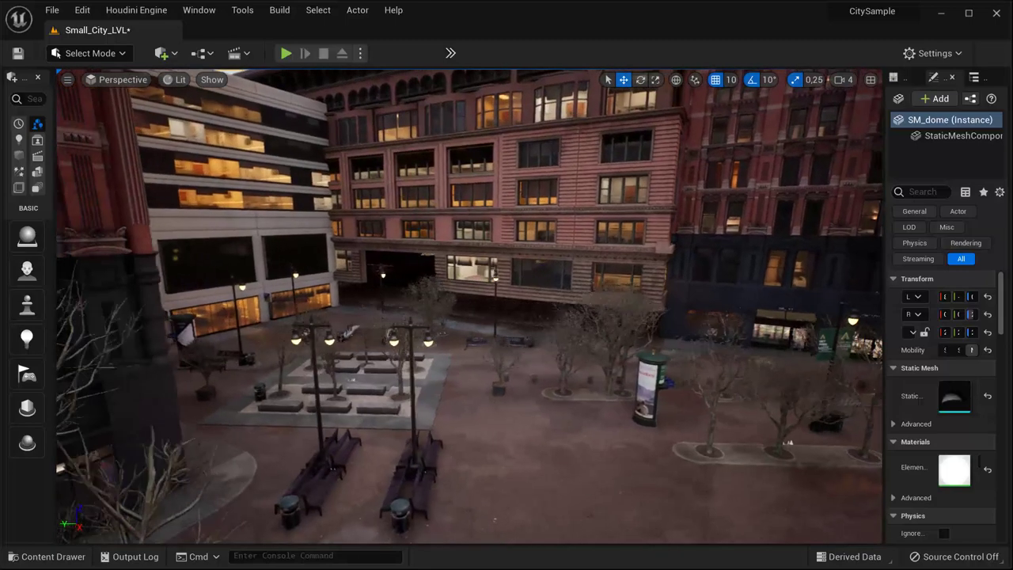
right_click_drag(513, 279, 513, 278)
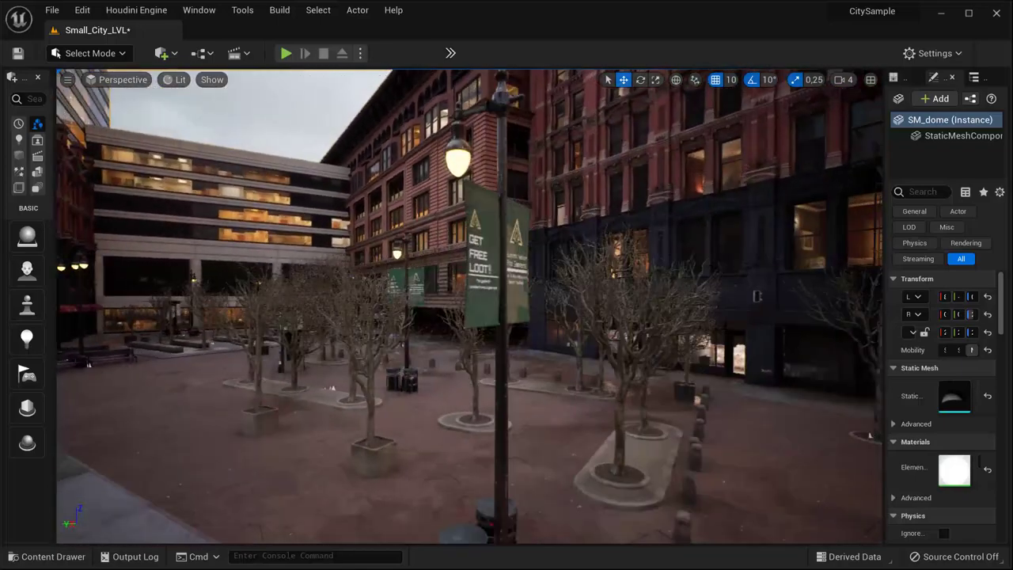
right_click_drag(345, 285, 345, 285)
right_click_drag(506, 305, 485, 315)
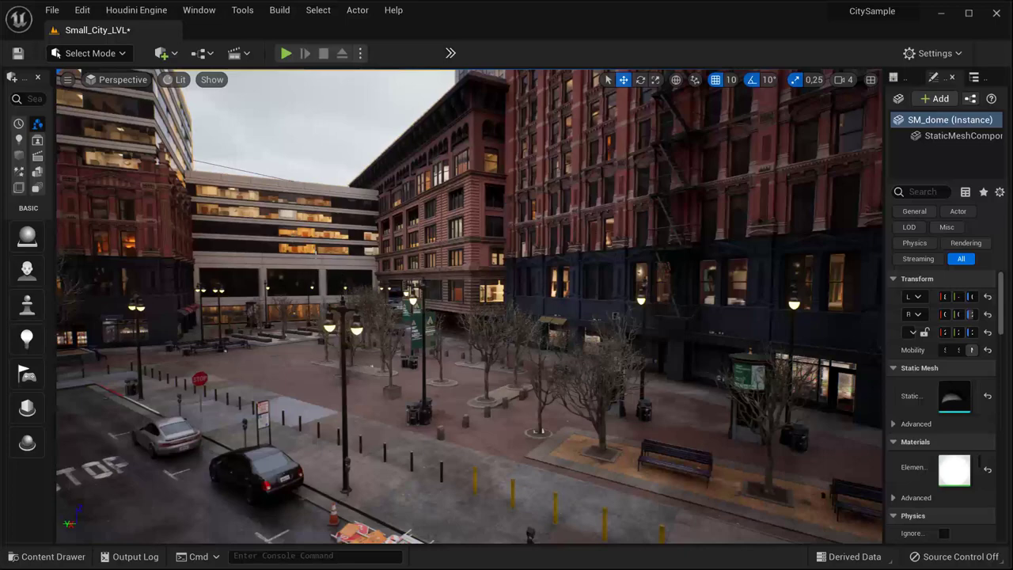
- Zoom in and swing the view to a street-level shot of the two parked cars
scroll(292, 380, "up", 3)
scroll(292, 380, "up", 2)
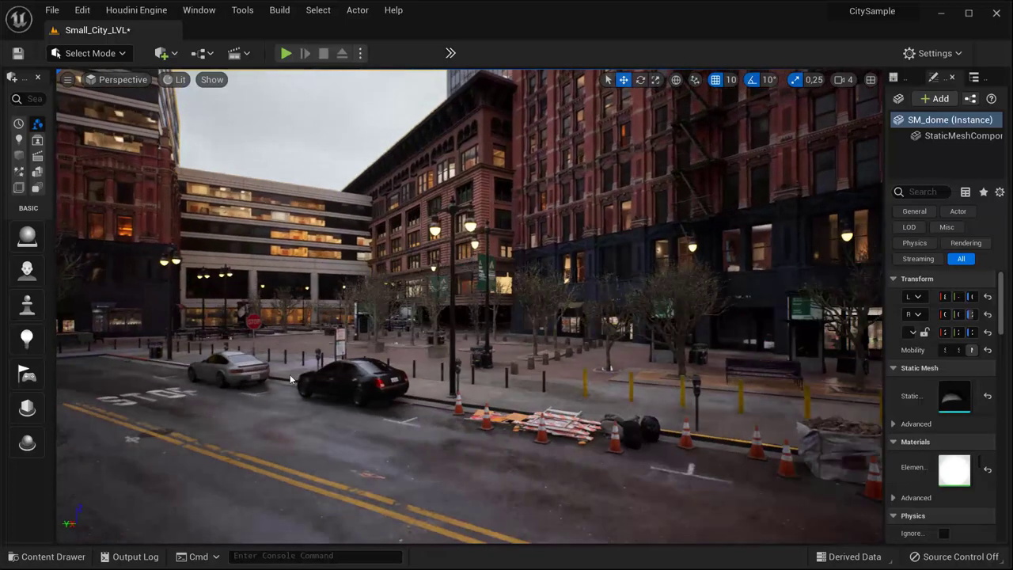
scroll(292, 380, "up", 4)
scroll(168, 414, "up", 3)
scroll(169, 414, "up", 1)
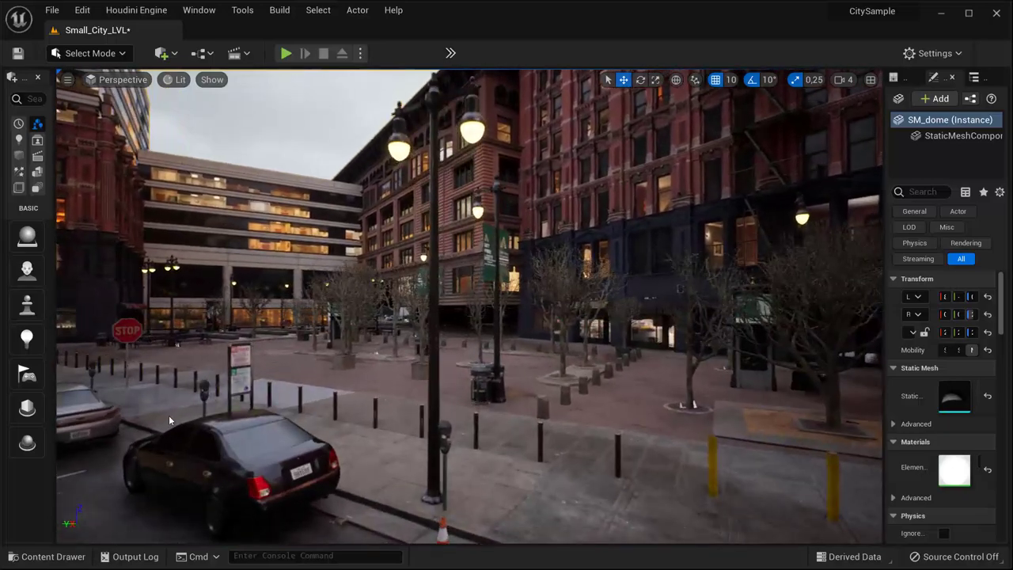
scroll(169, 415, "up", 3)
right_click_drag(168, 415, 218, 399)
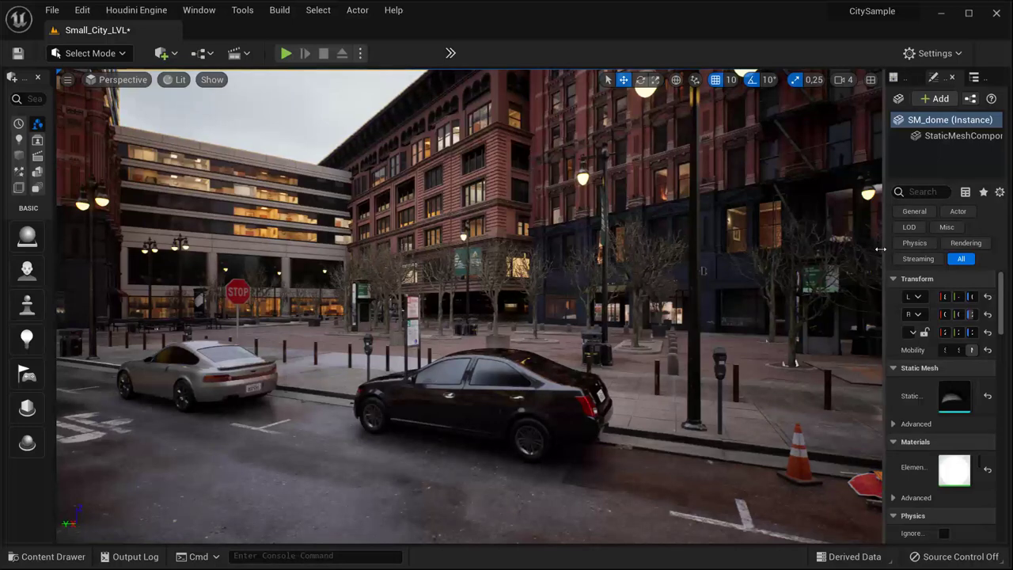
- Drag the viewport splitter left so the SM_dome Details panel shows its transform values
left_click_drag(884, 248, 840, 249)
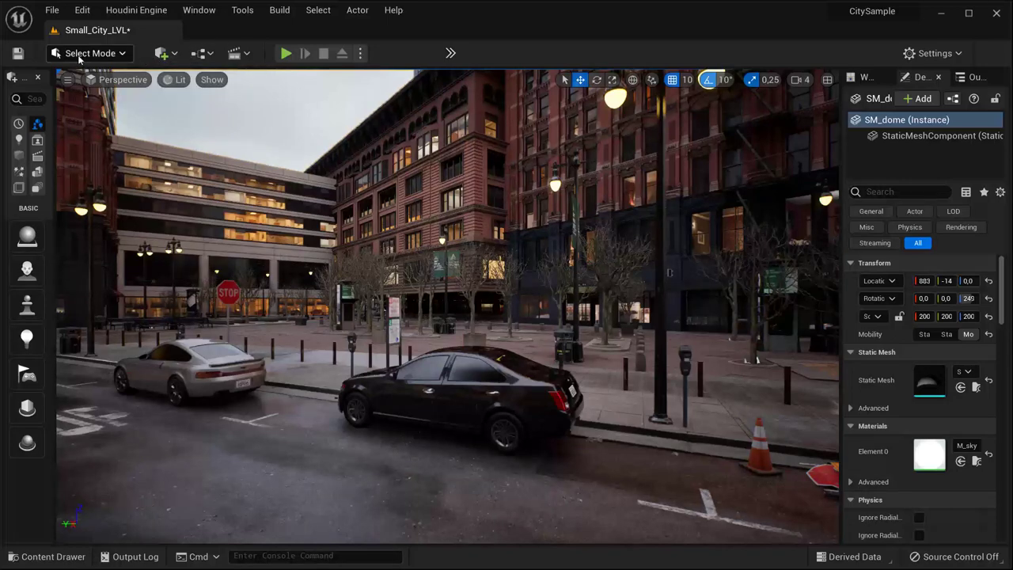
left_click(176, 57)
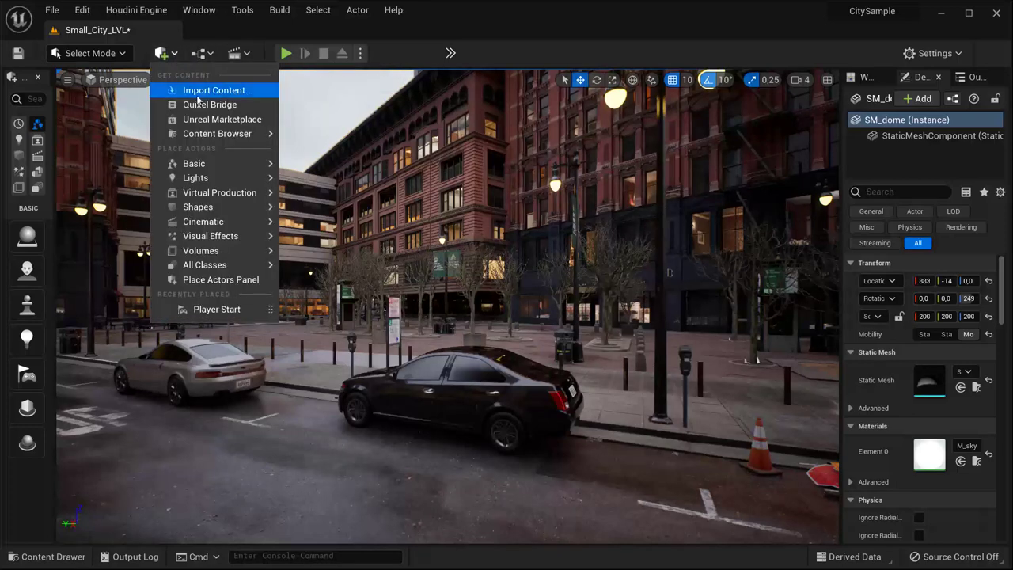
mouse_move(204, 208)
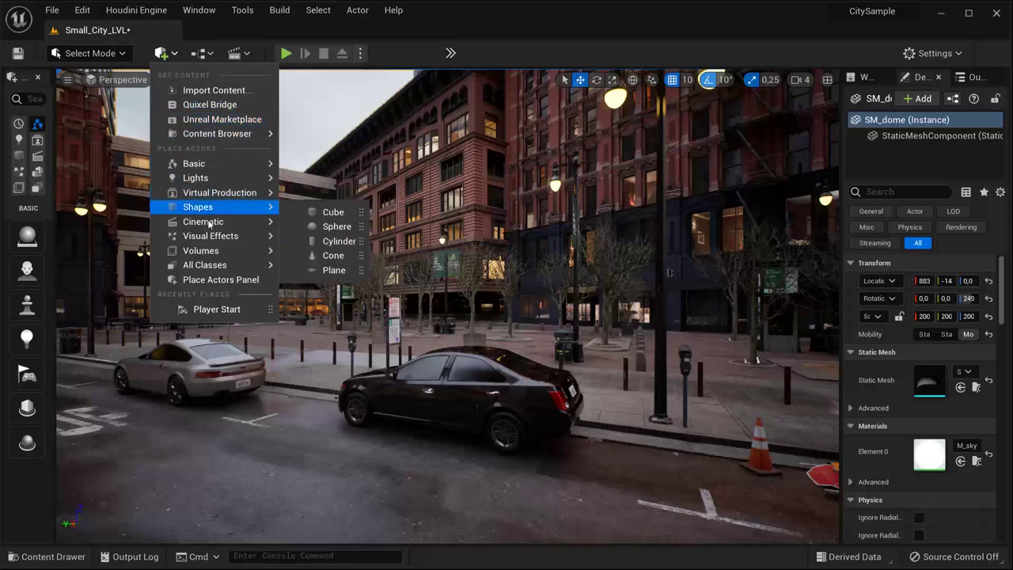
left_click(210, 55)
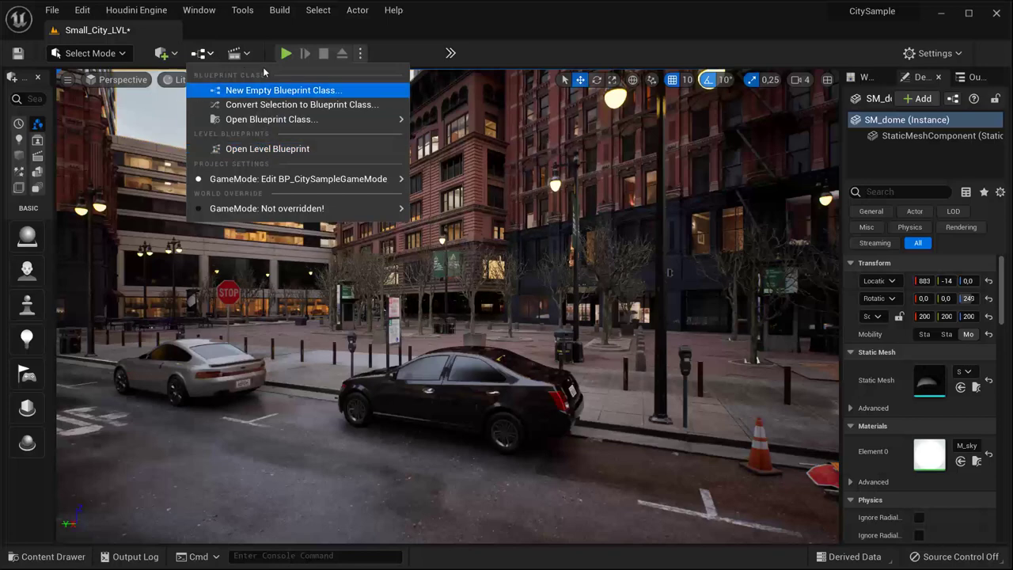
left_click(249, 53)
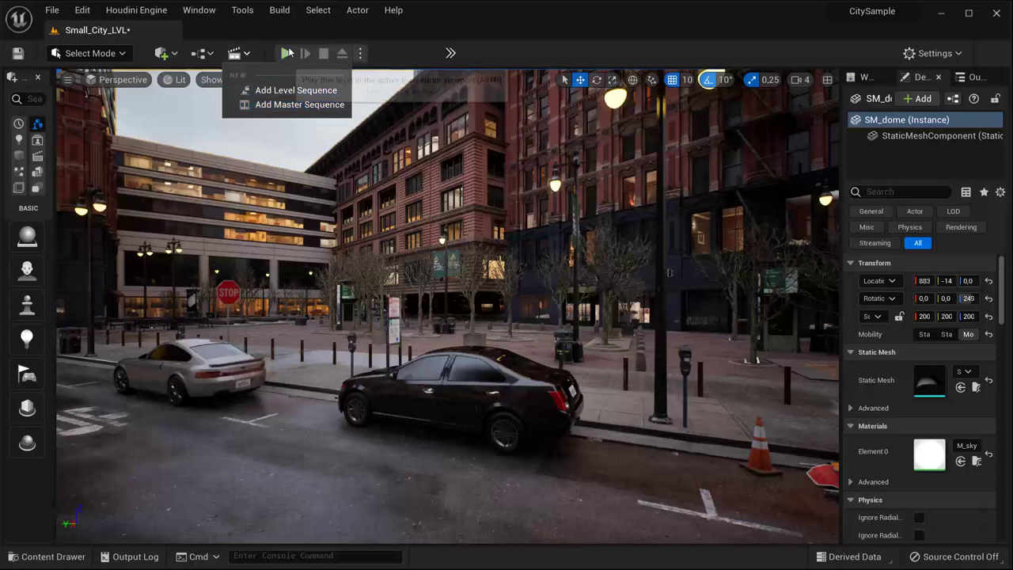
left_click(360, 53)
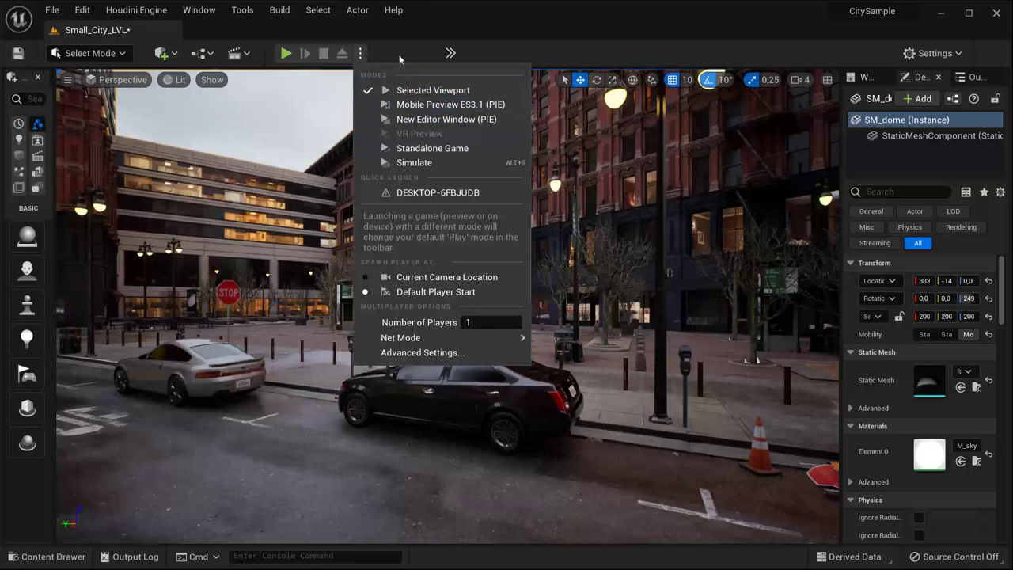
left_click(396, 44)
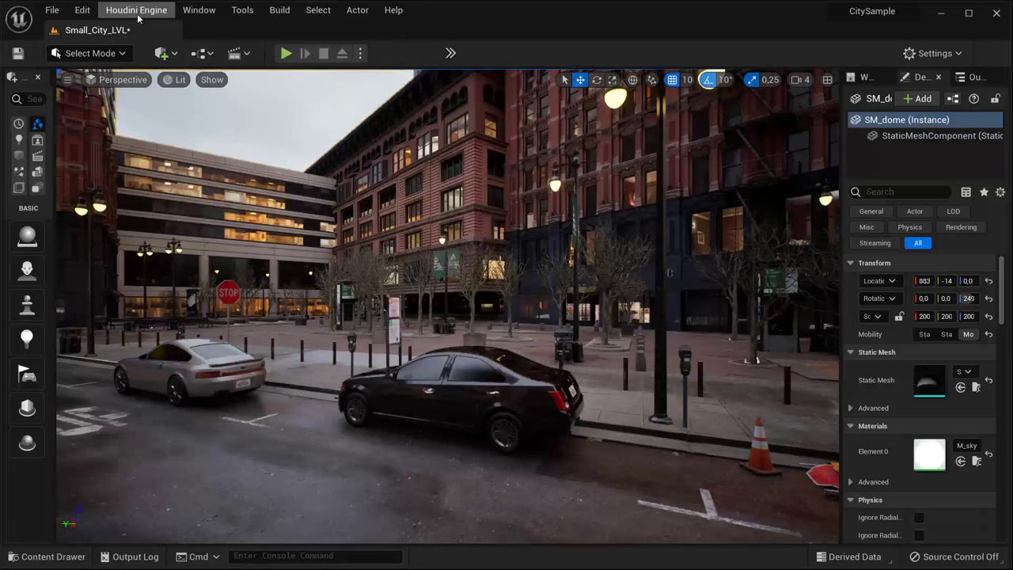
left_click(280, 11)
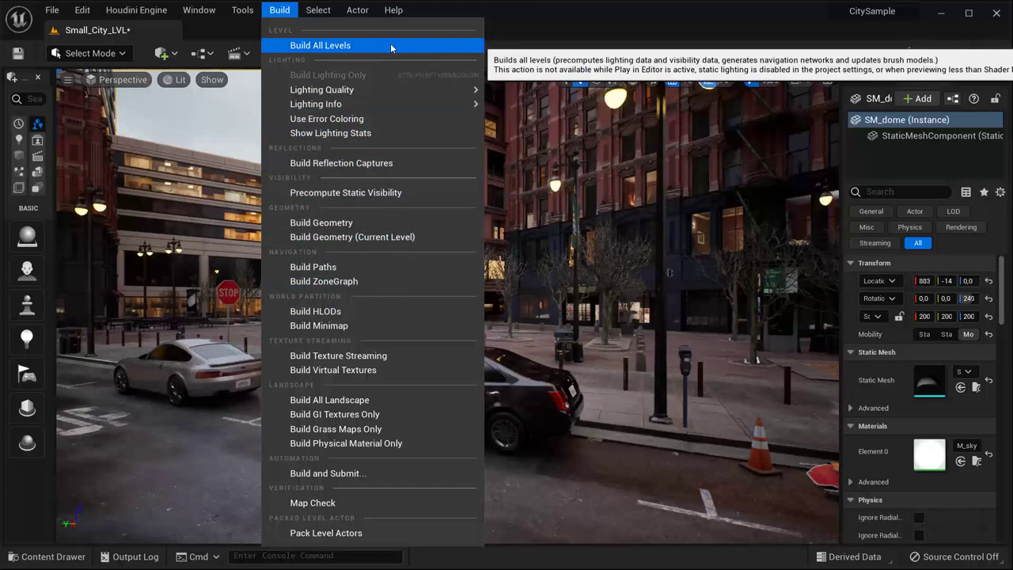
mouse_move(243, 13)
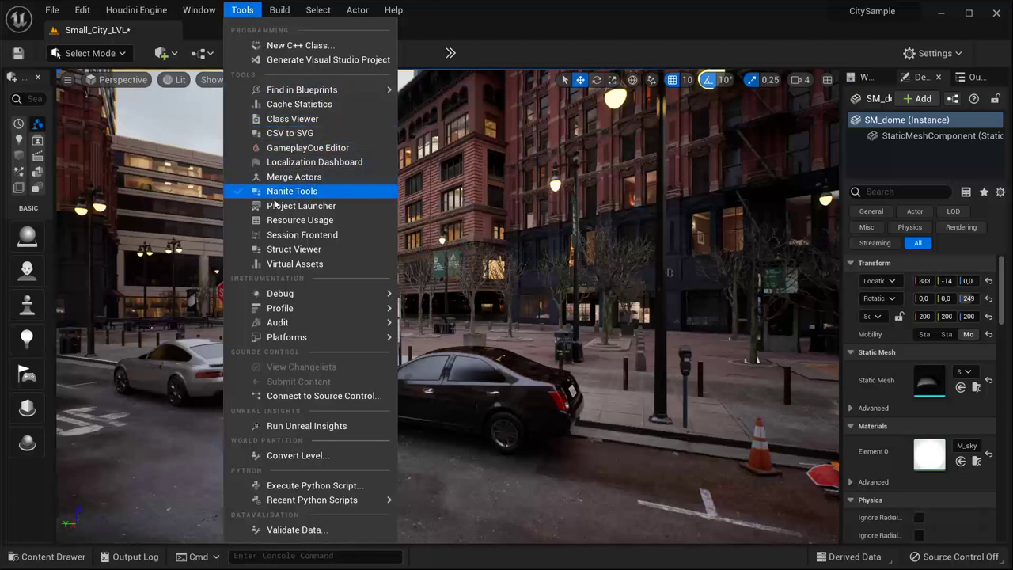
mouse_move(202, 13)
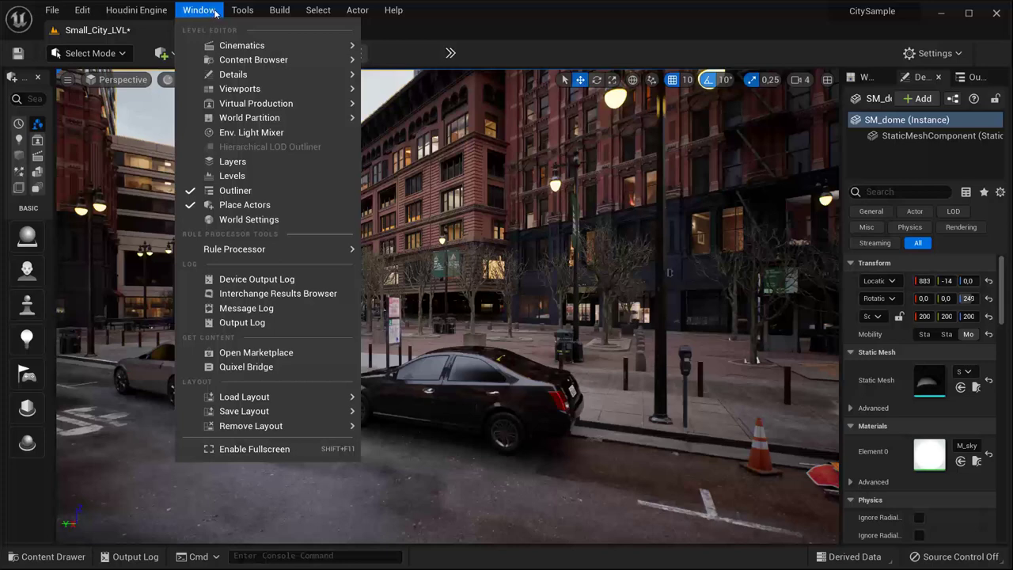
mouse_move(230, 63)
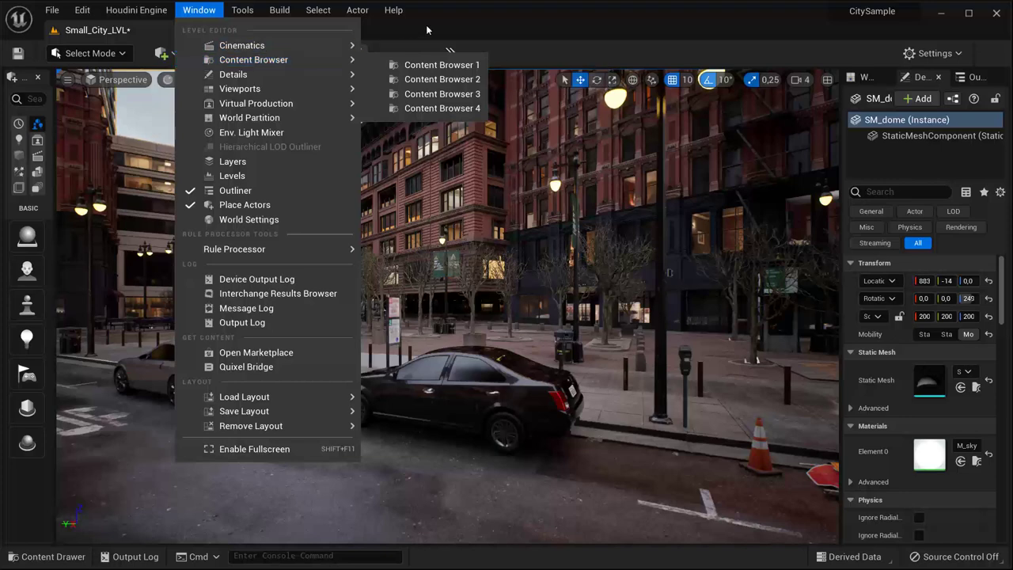
key("Escape")
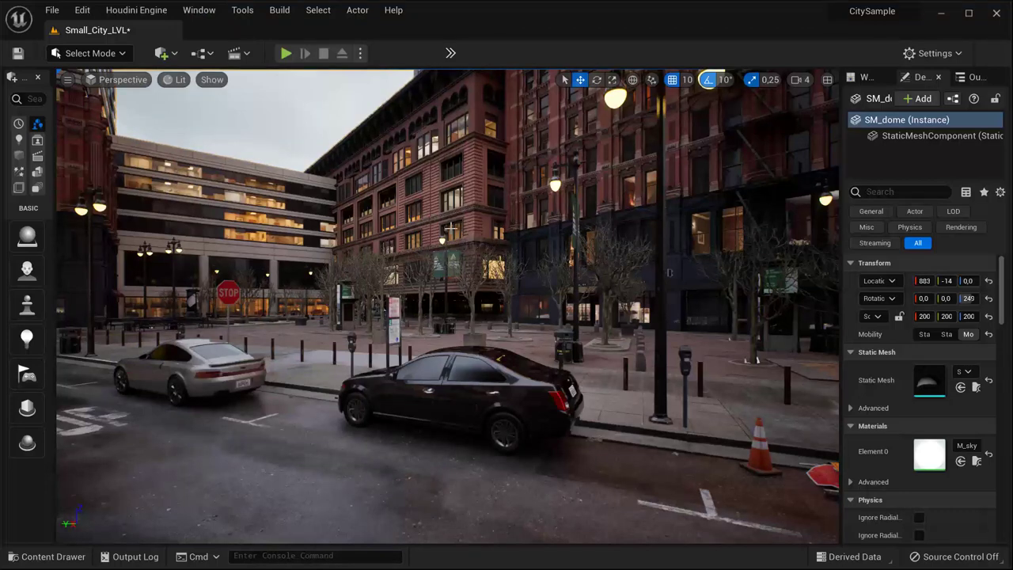
left_click(112, 79)
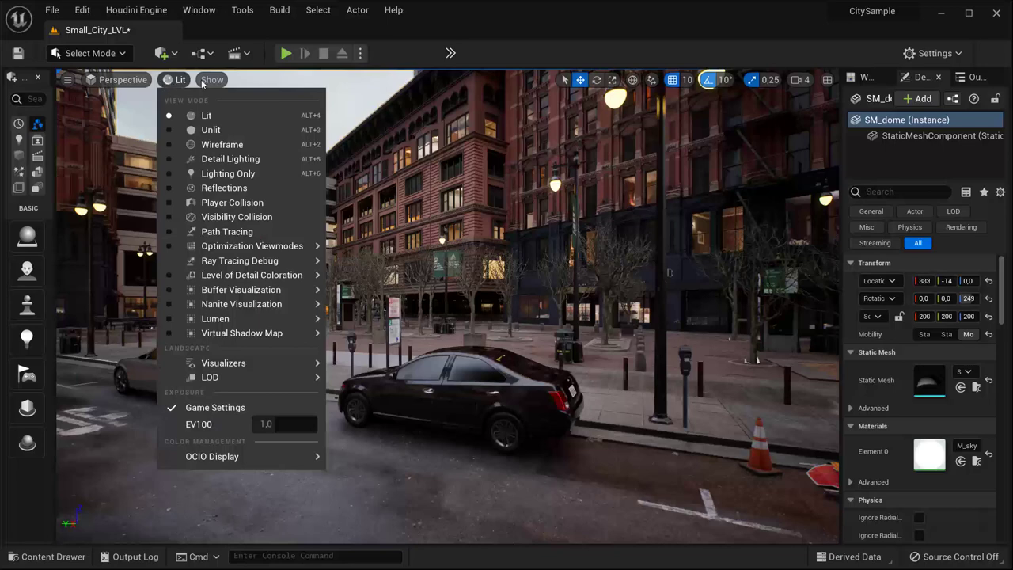
mouse_move(178, 79)
mouse_move(212, 79)
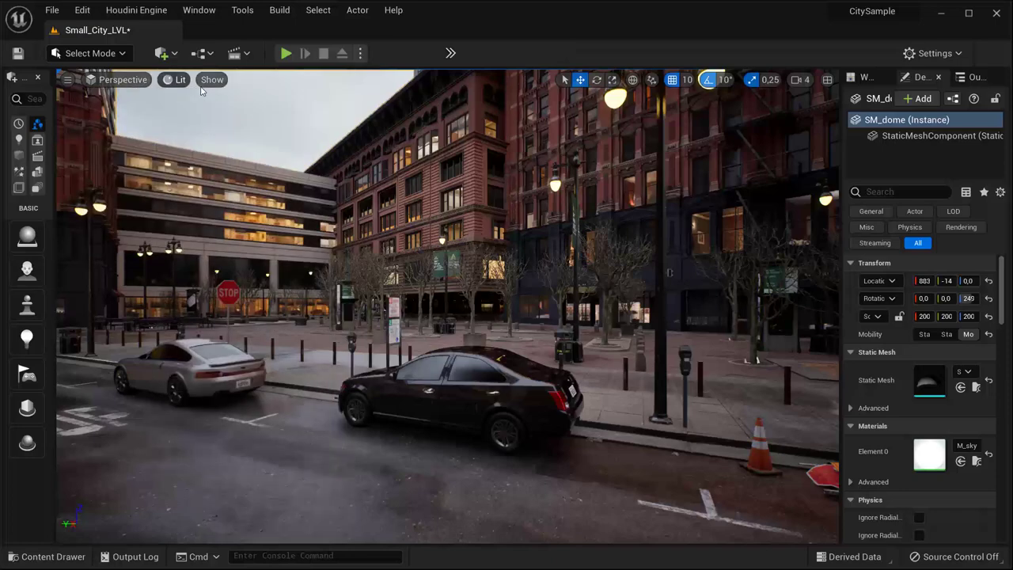
left_click(207, 80)
mouse_move(176, 83)
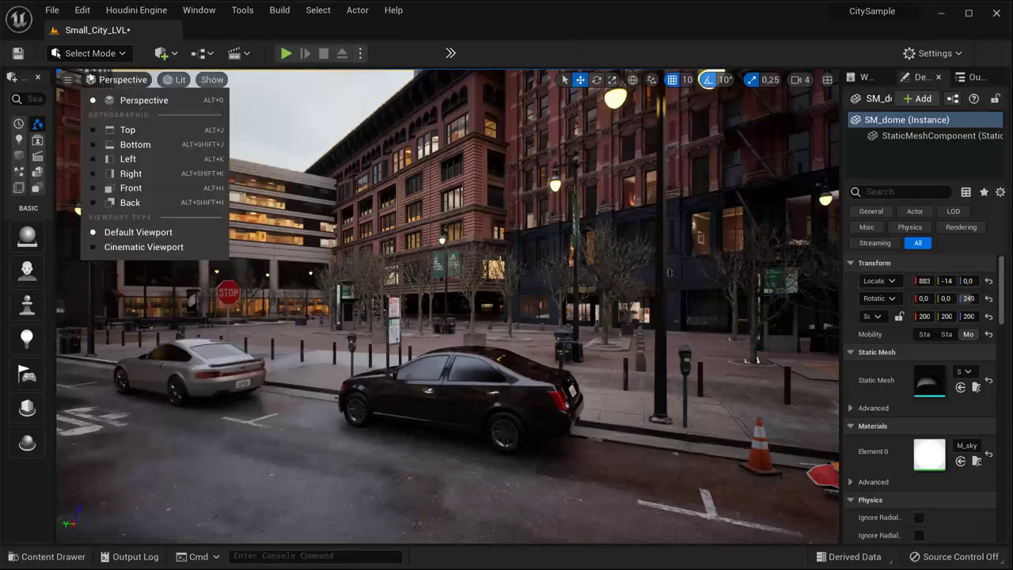
mouse_move(68, 81)
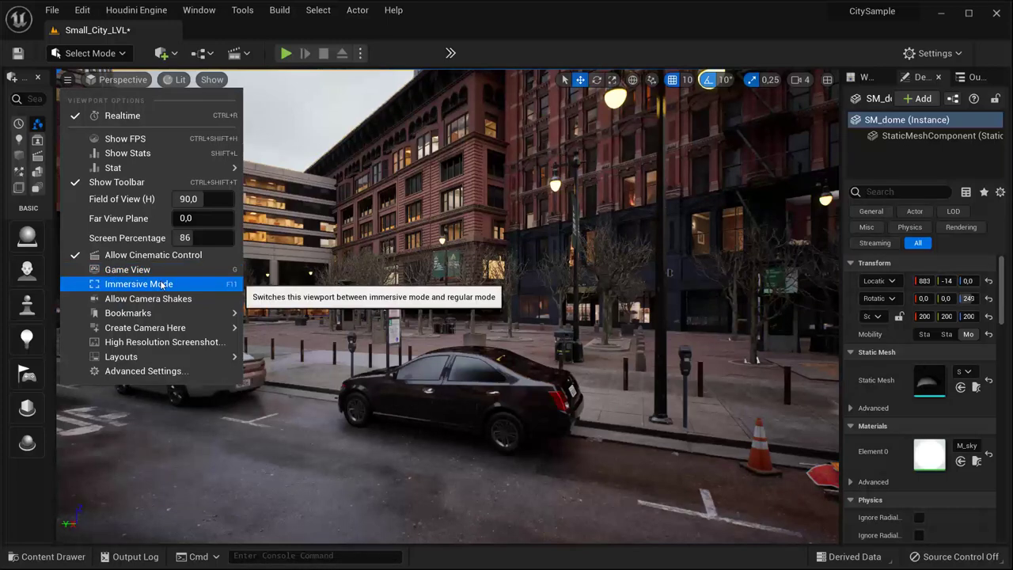
left_click(760, 54)
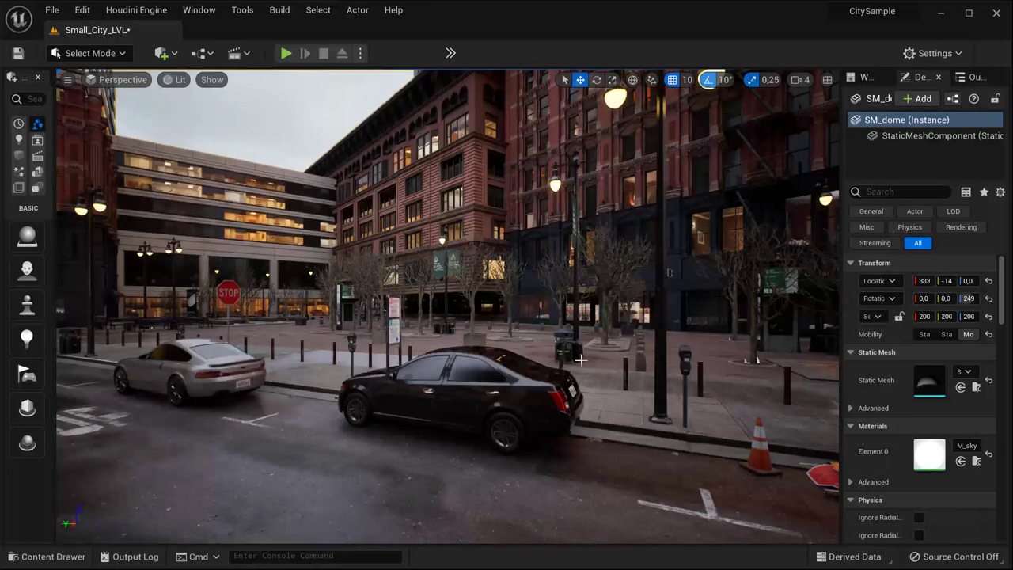
- Open Edit > Project Settings and move its window to the top-left, showing the Description page
left_click(84, 13)
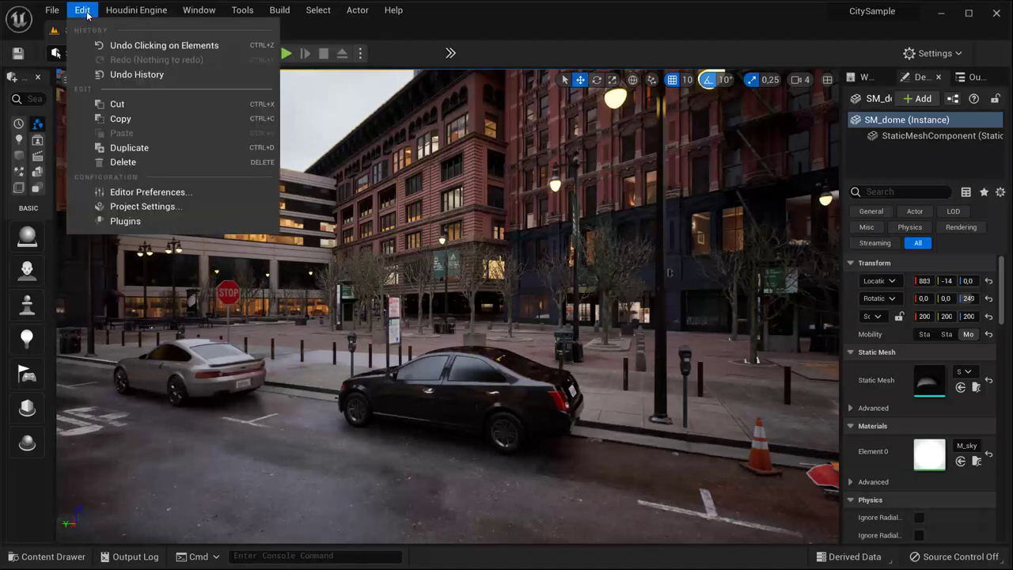
left_click(170, 212)
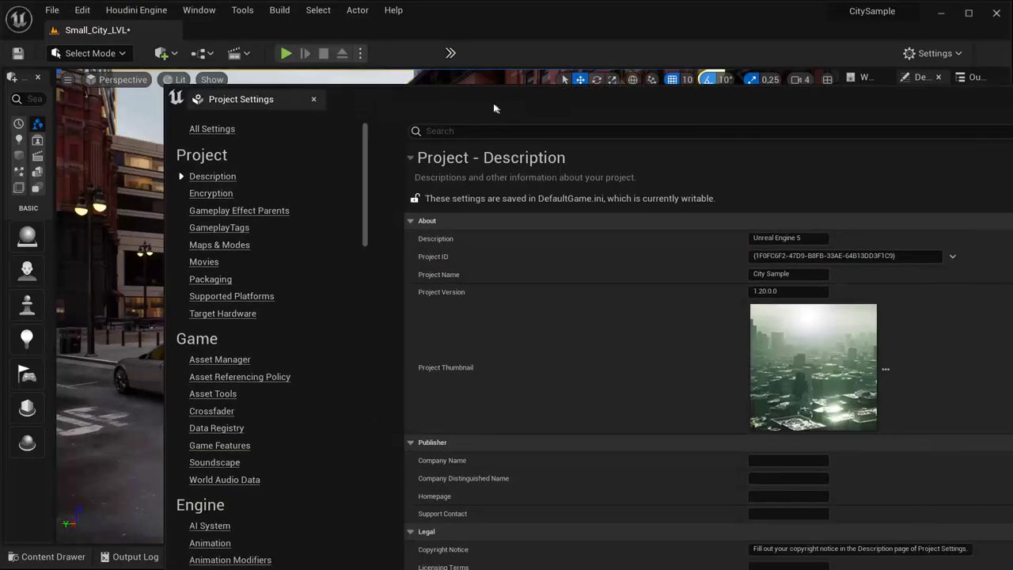
left_click_drag(494, 109, 351, 45)
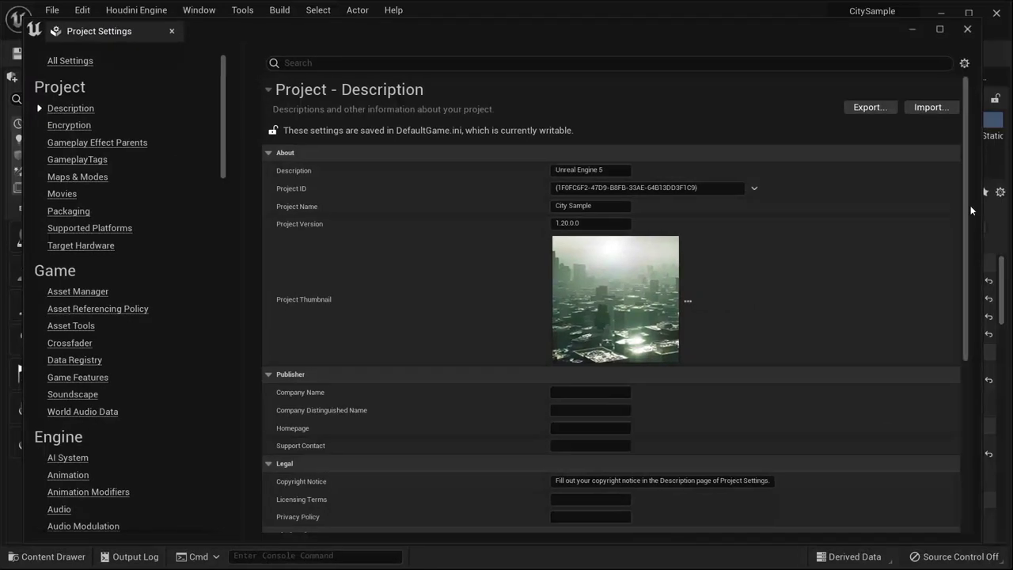
scroll(59, 366, "down", 2)
- Go to the Engine > Rendering page and scroll down to the Lumen options
scroll(62, 380, "down", 5)
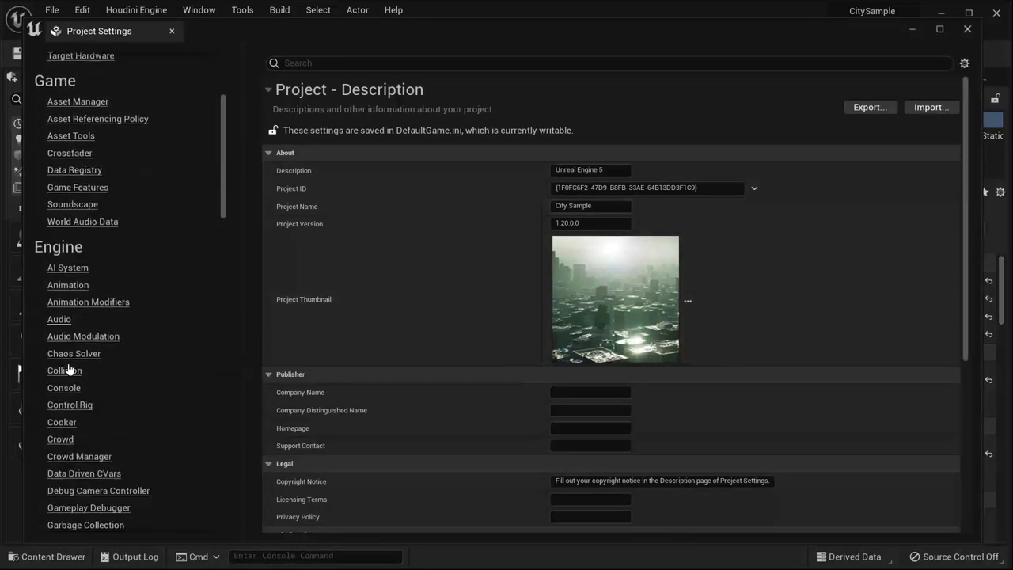
scroll(65, 412, "down", 3)
scroll(68, 388, "down", 2)
scroll(68, 368, "down", 2)
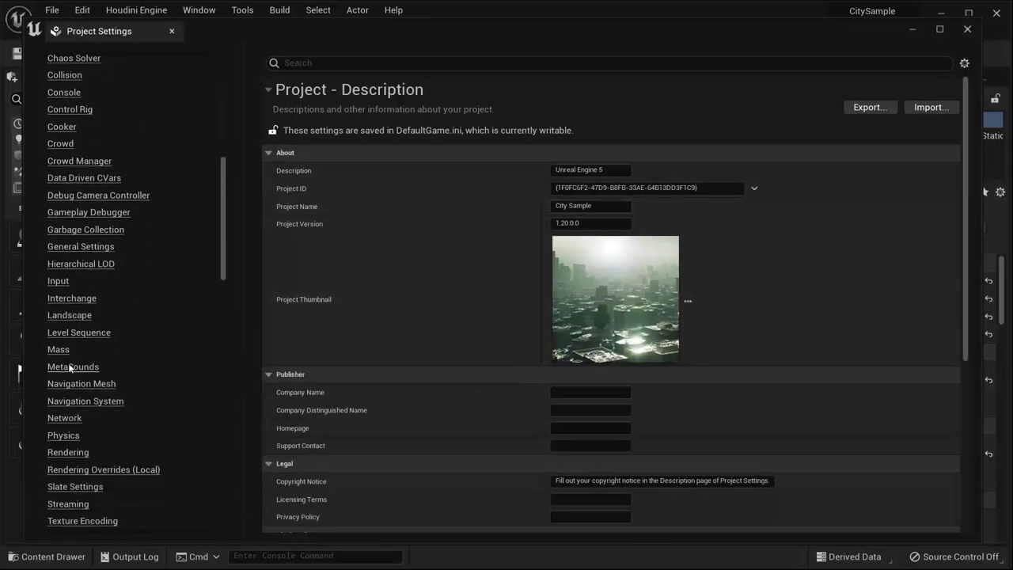
left_click(67, 453)
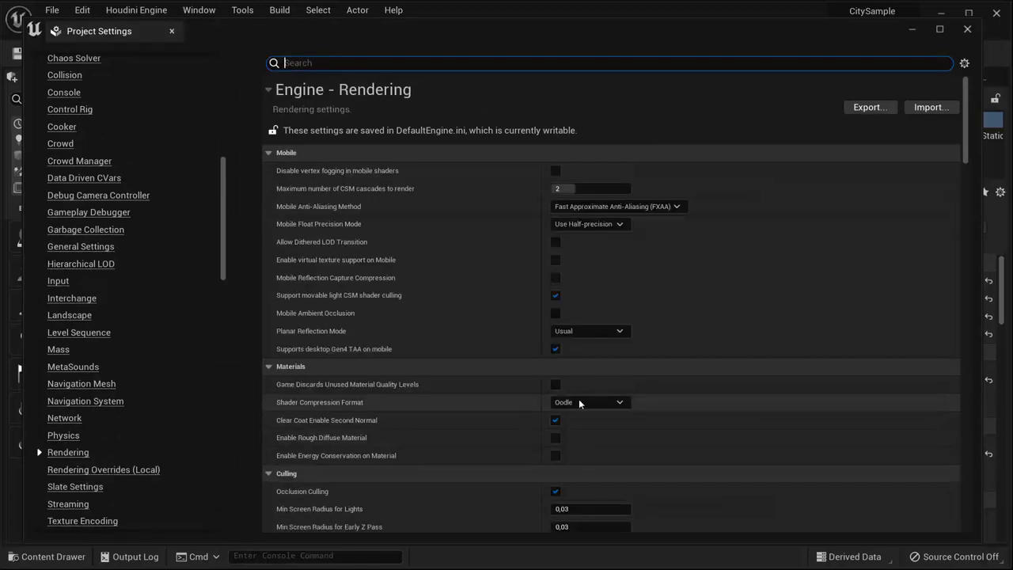
scroll(612, 301, "down", 10)
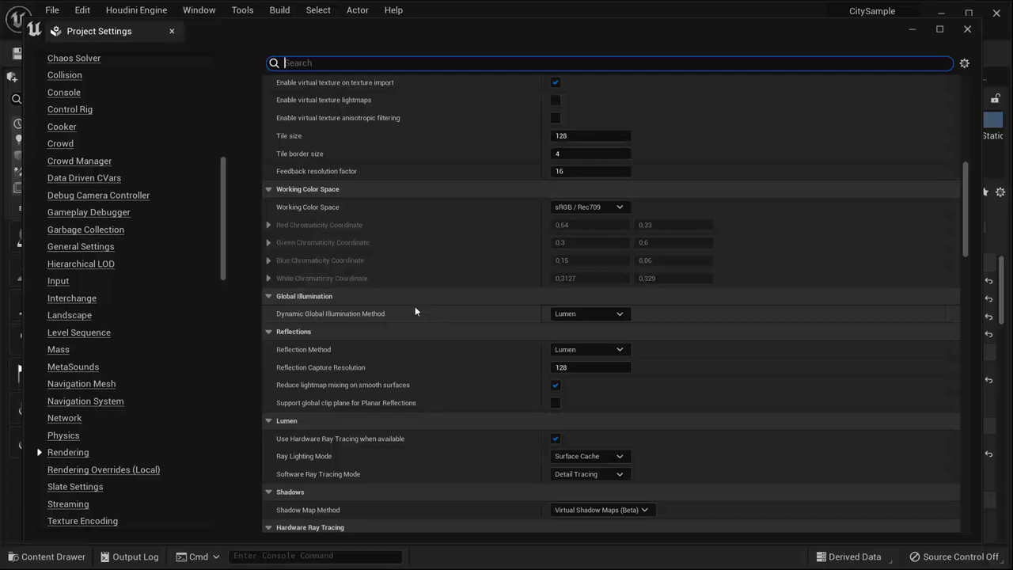
left_click(594, 315)
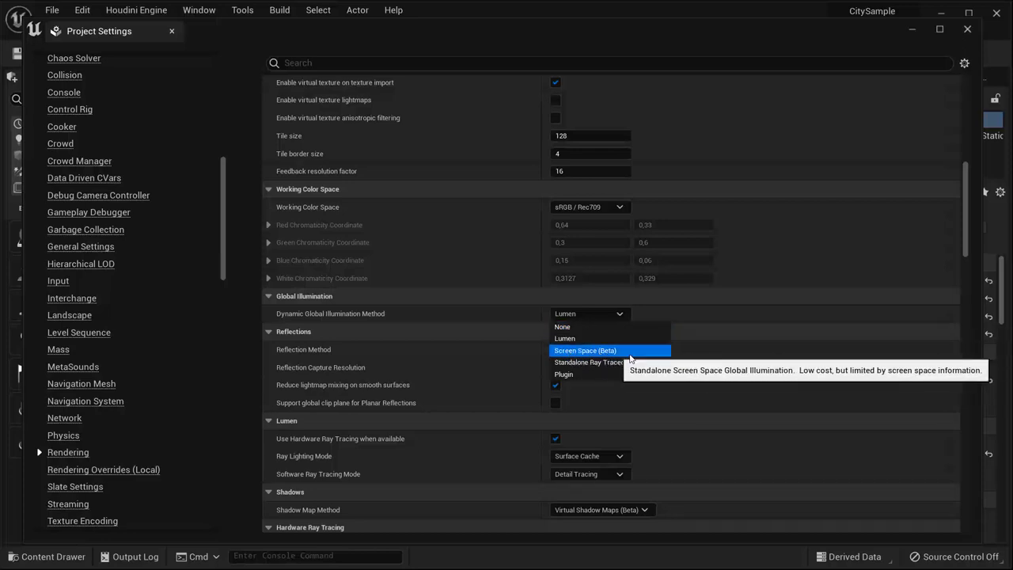
left_click(355, 350)
left_click(588, 352)
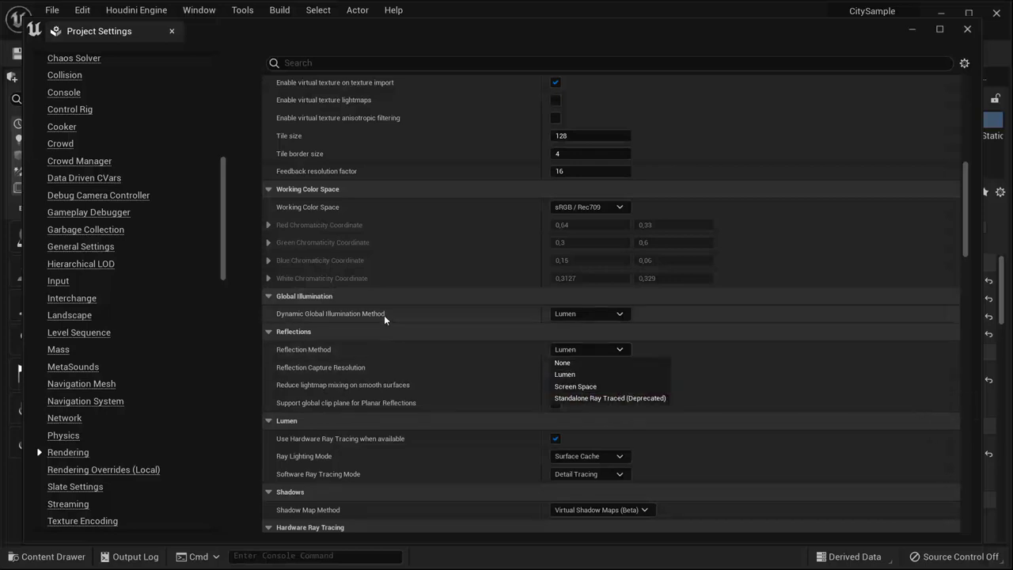
left_click(427, 314)
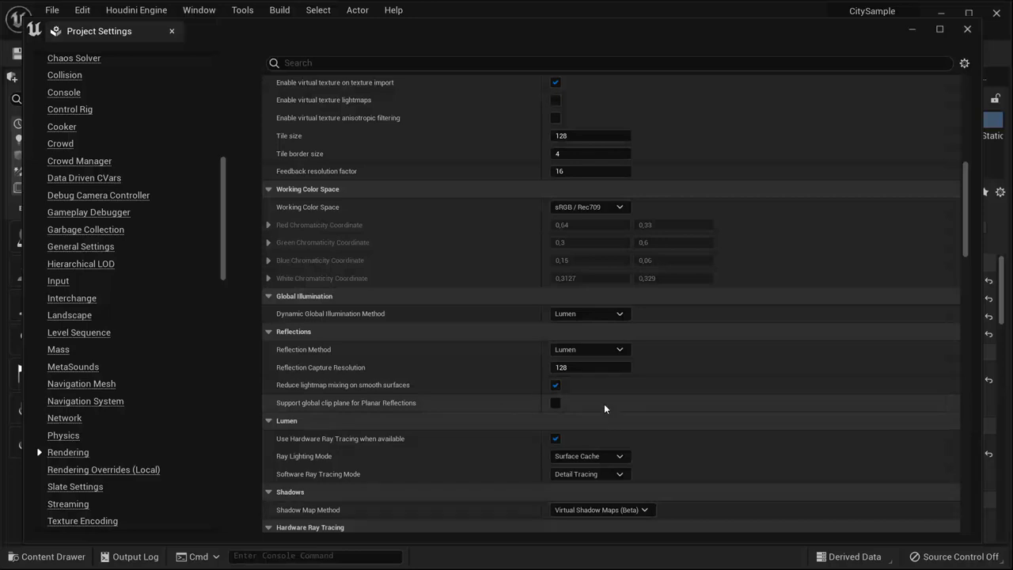
- Uncheck Support Hardware Ray Tracing and keep Software Ray Tracing Mode at Detail Tracing
scroll(603, 404, "down", 2)
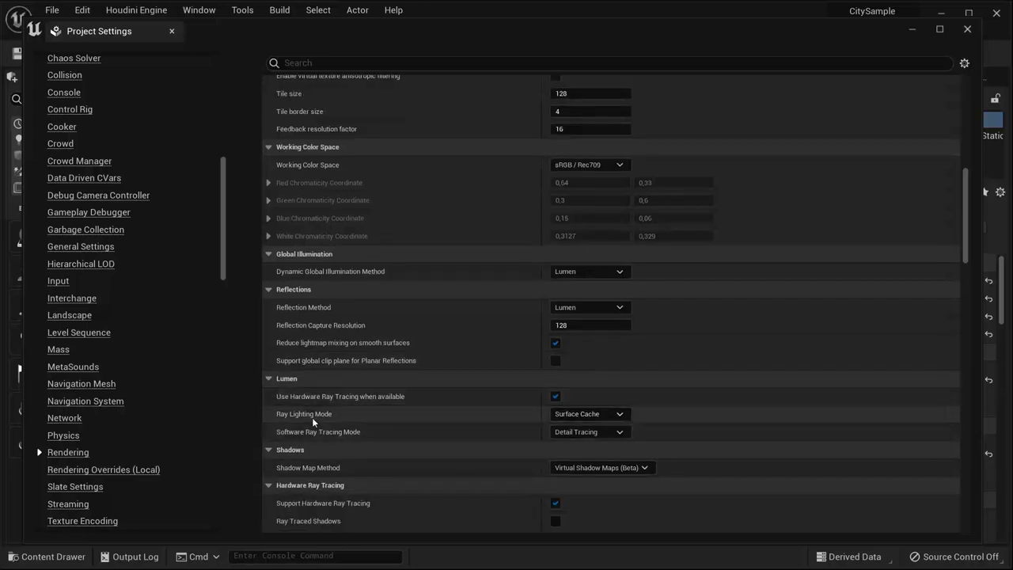
scroll(311, 410, "down", 1)
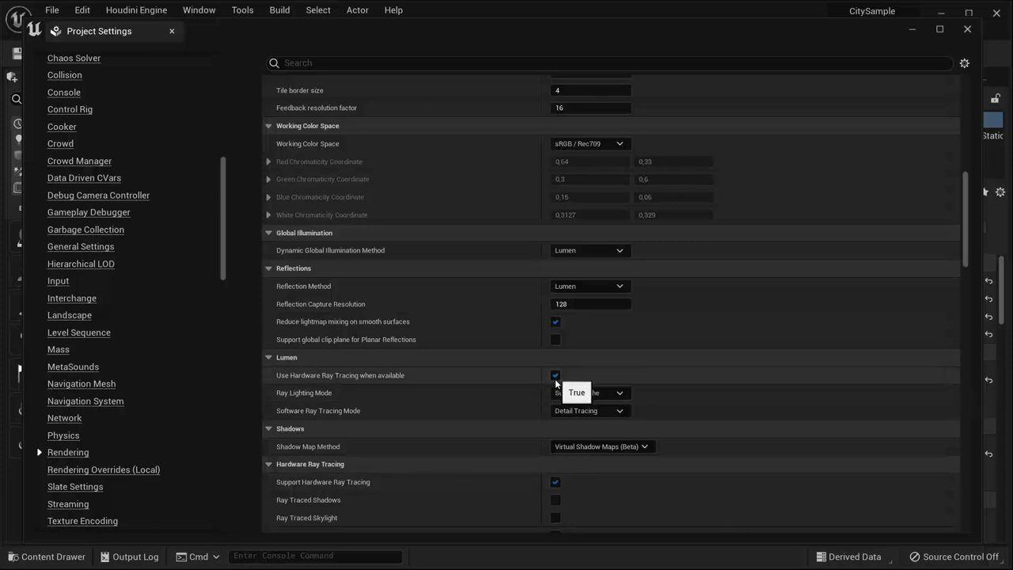
left_click(555, 483)
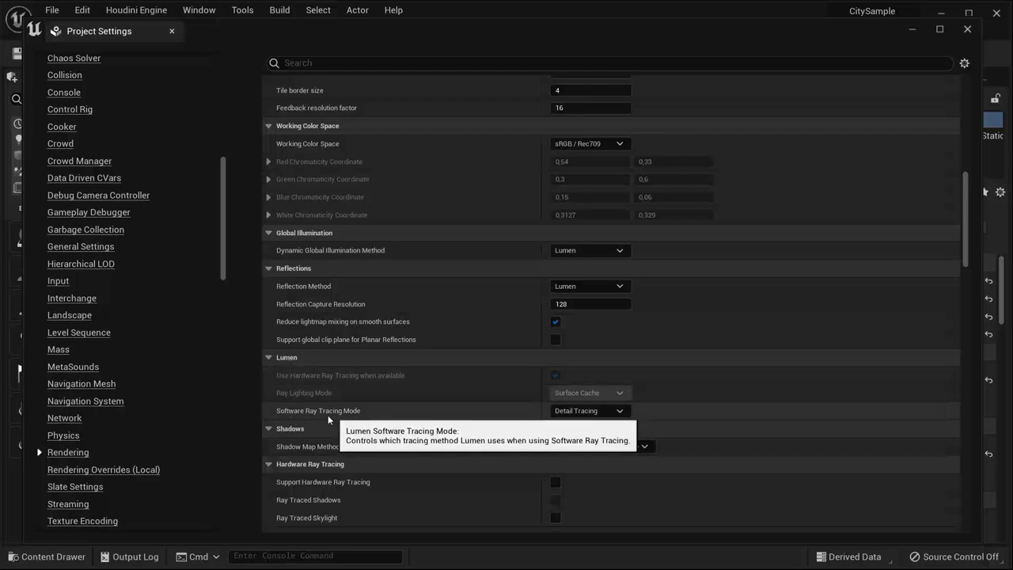
left_click(576, 411)
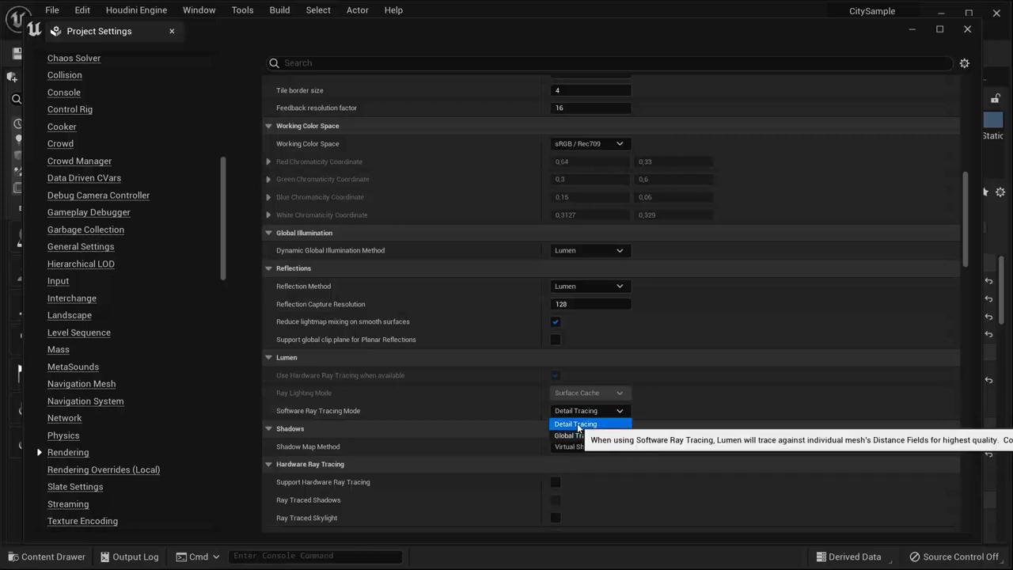
left_click(577, 425)
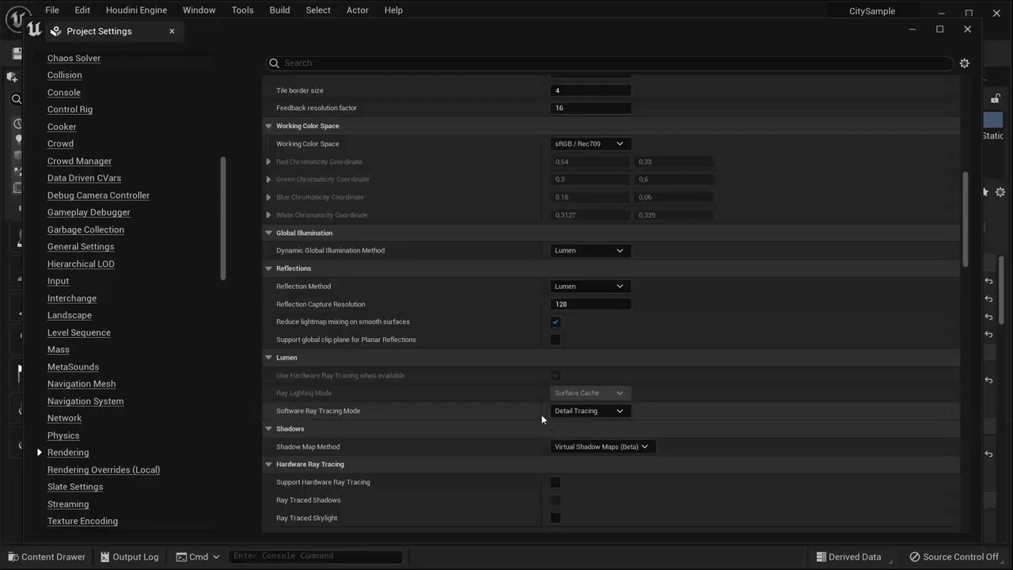
mouse_move(321, 400)
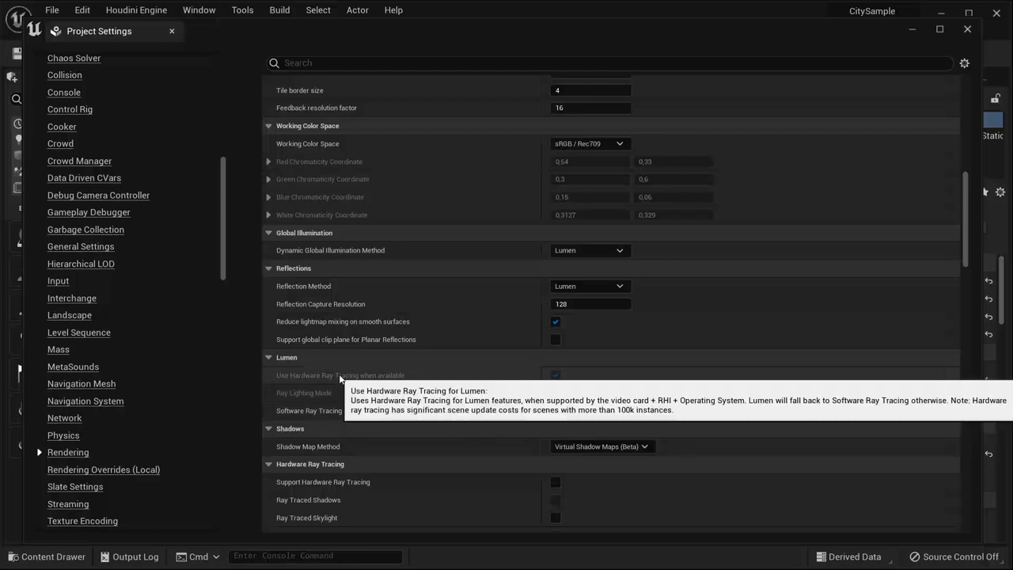
mouse_move(321, 484)
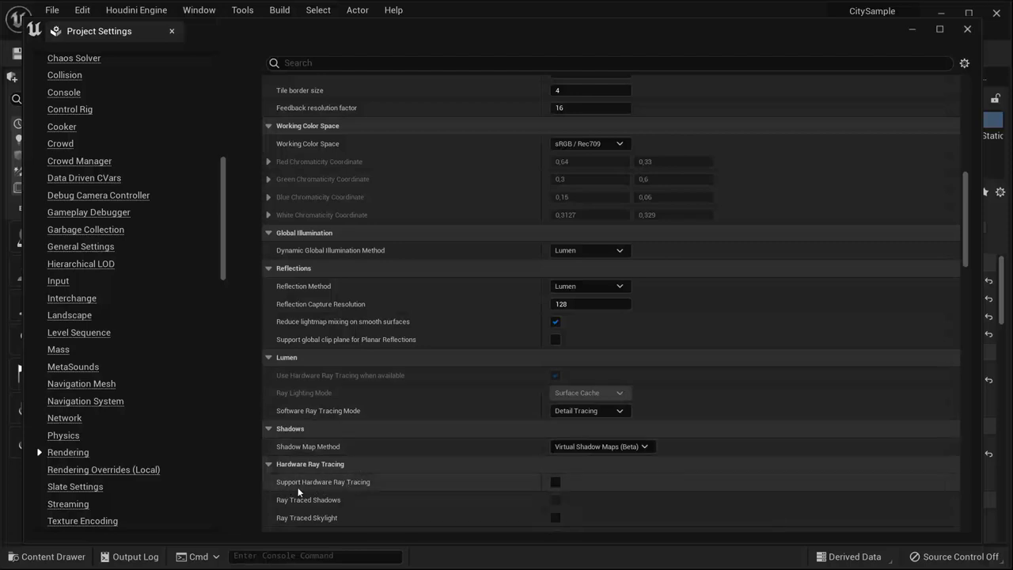
- Re-enable Support Hardware Ray Tracing and set Ray Lighting Mode to Hit Lighting for Reflections
left_click(555, 482)
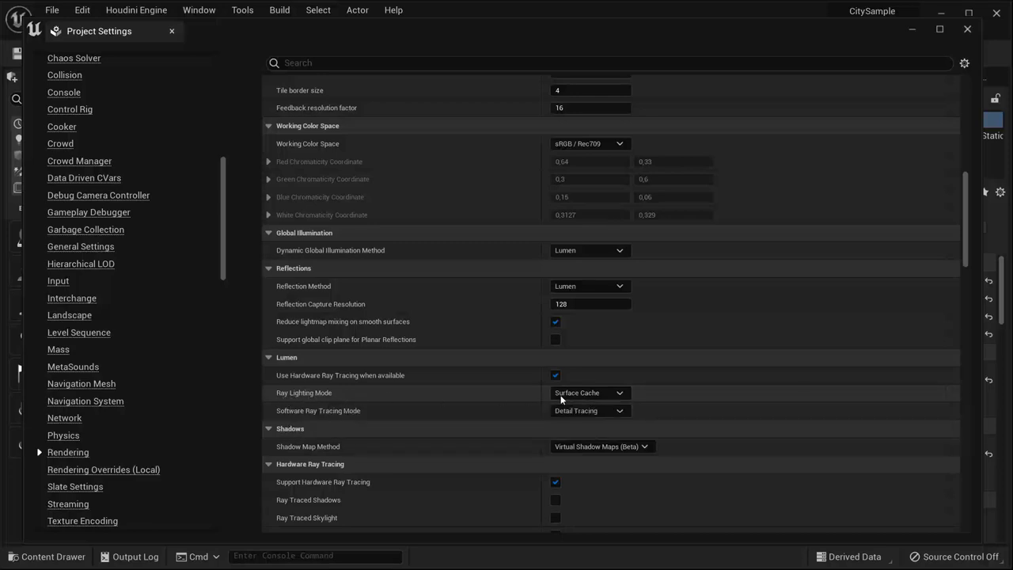
left_click(585, 393)
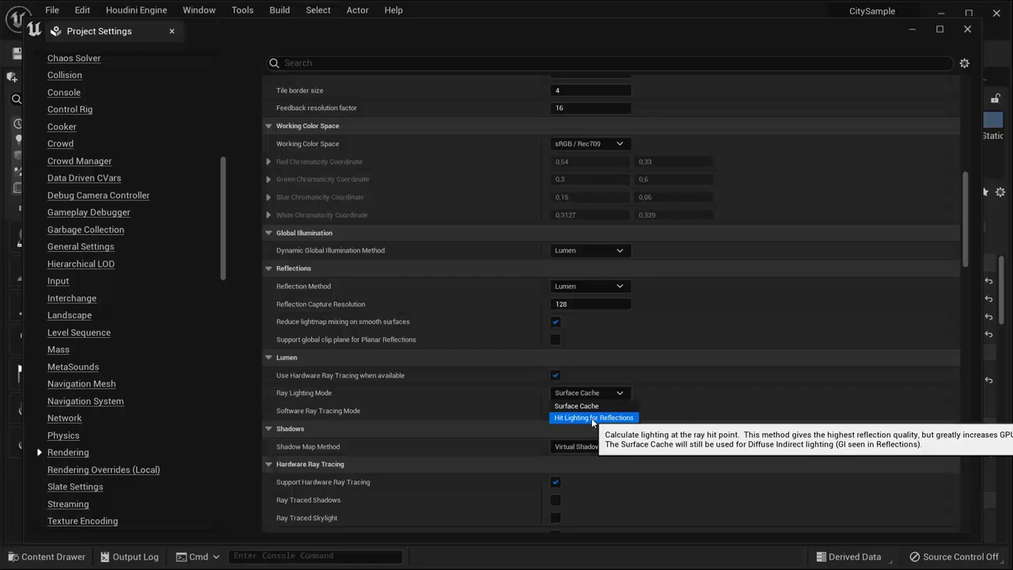
left_click(592, 417)
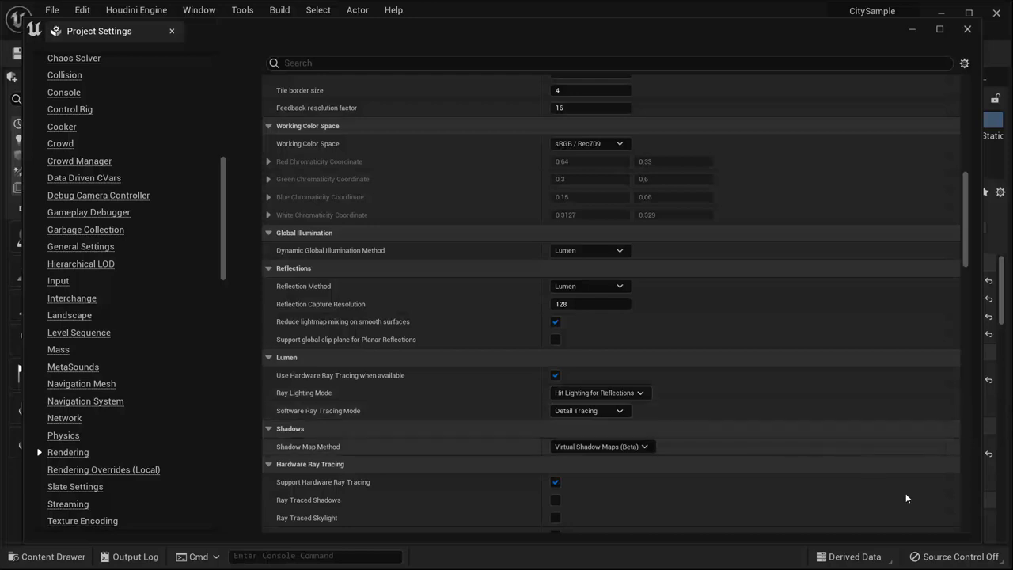
- Under Hardware Ray Tracing, enable Ray Traced Shadows and Ray Traced Skylight
scroll(611, 301, "down", 2)
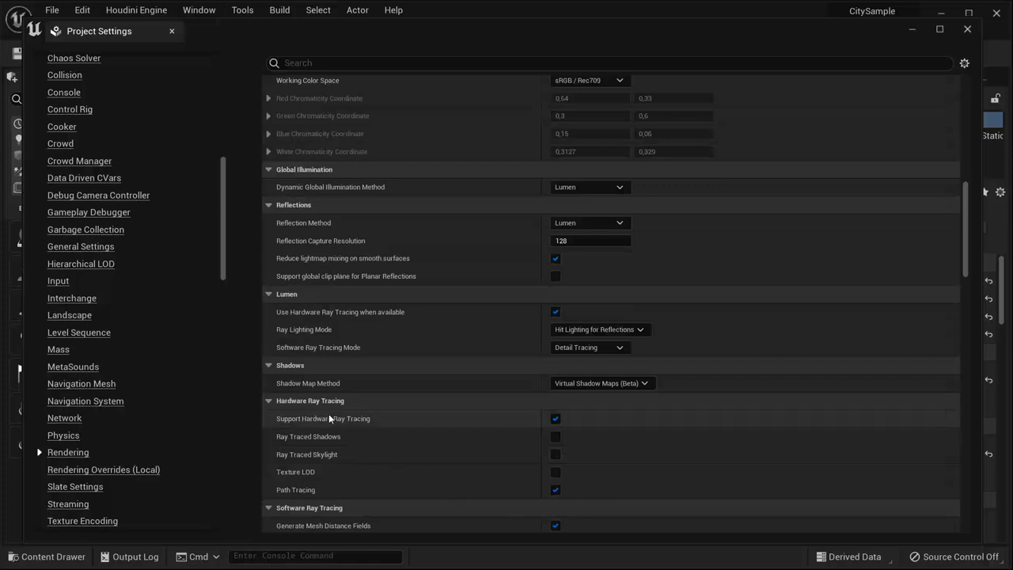
scroll(328, 413, "down", 1)
scroll(328, 413, "down", 1)
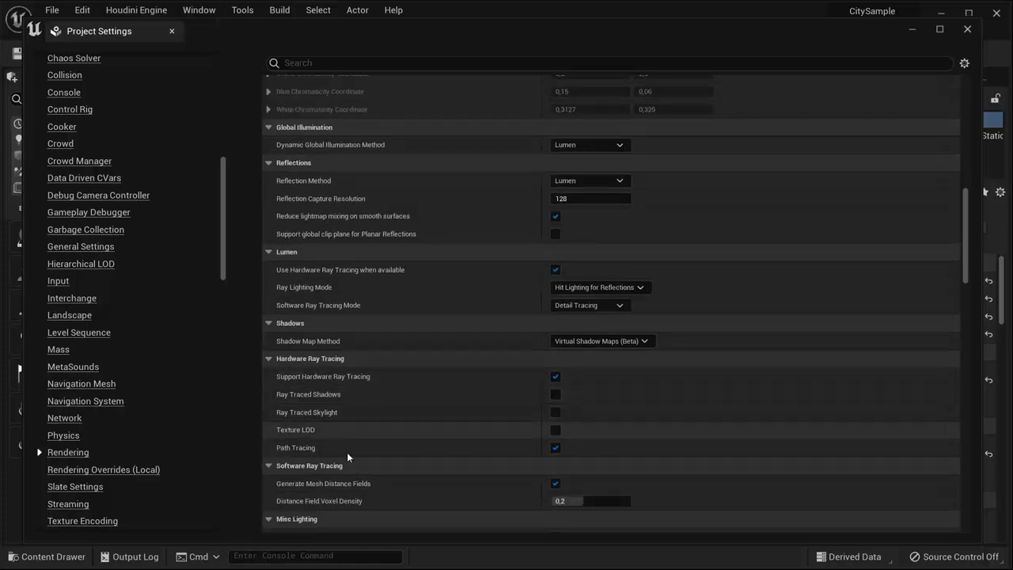
left_click(555, 394)
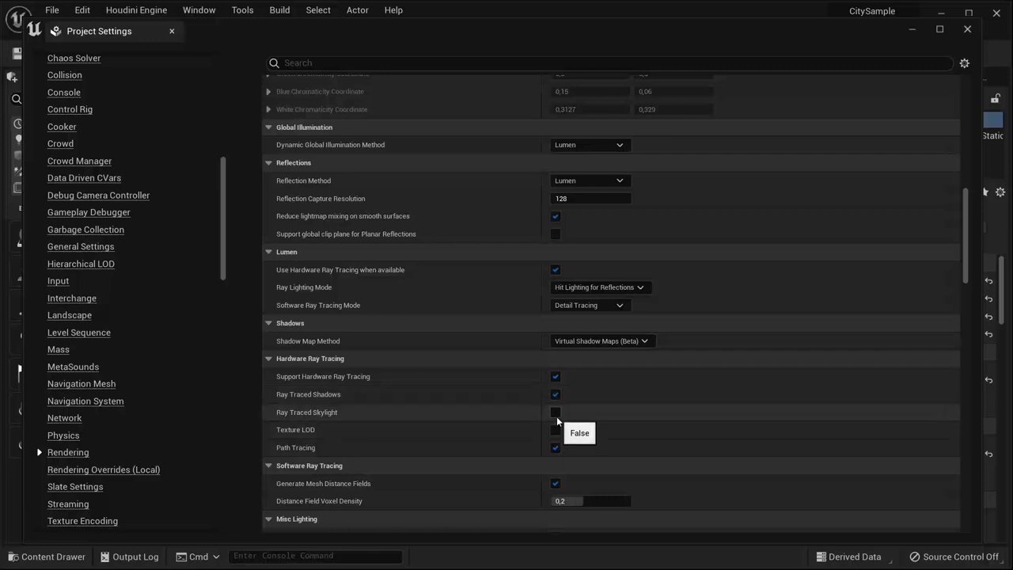
left_click(555, 414)
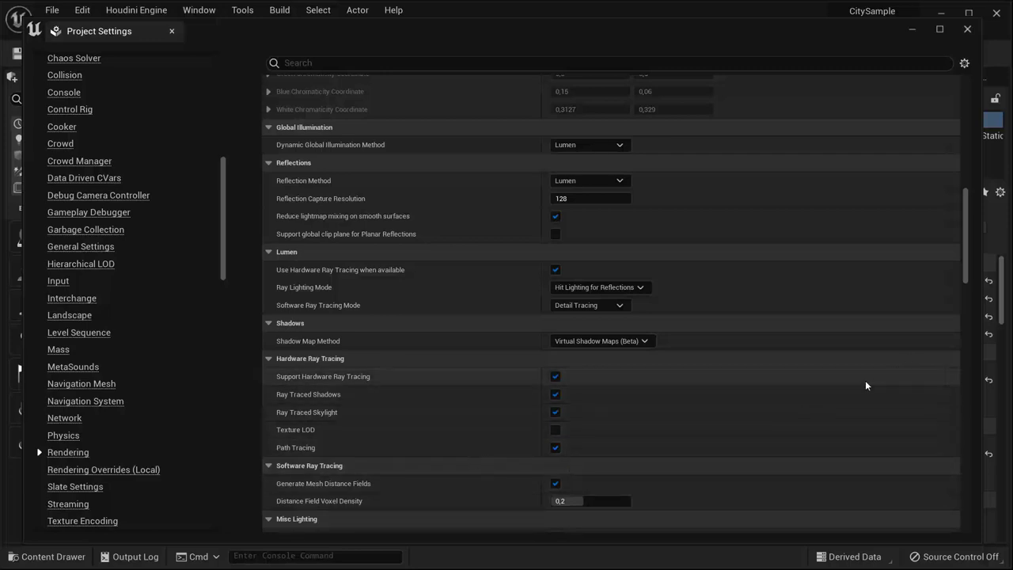
scroll(891, 379, "down", 3)
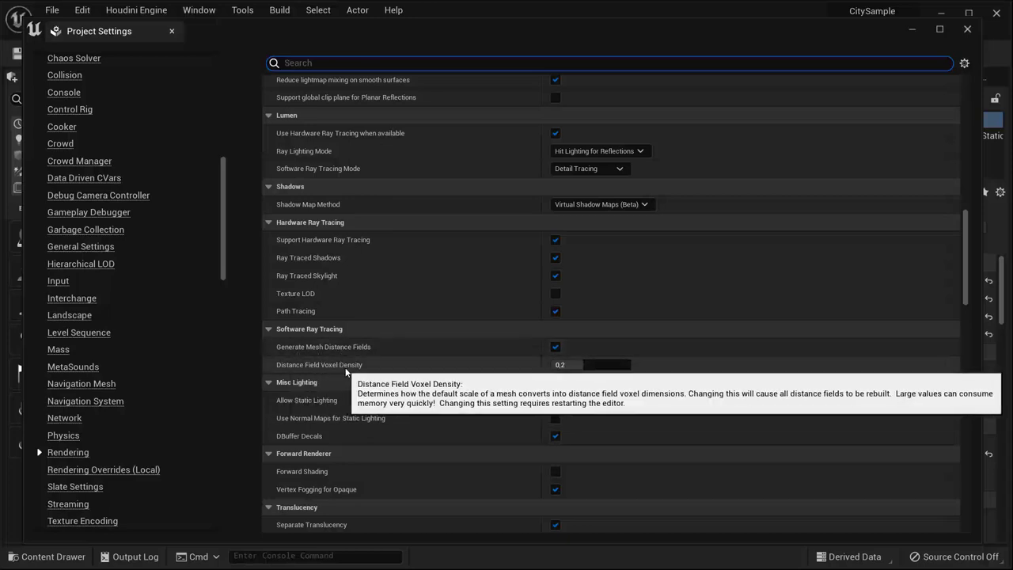
mouse_move(563, 366)
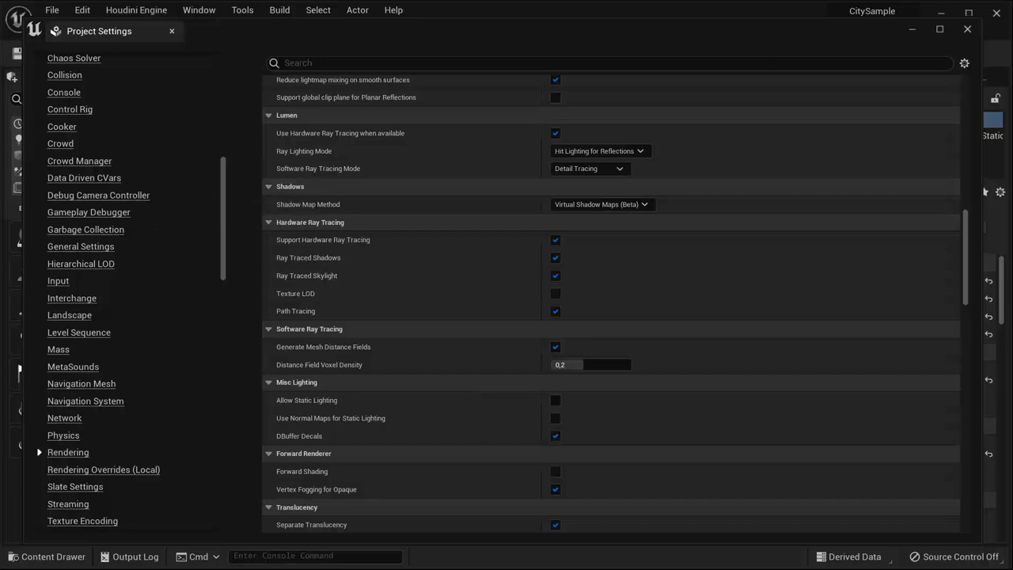
- Close Project Settings and play-test the city level with Alt+P, turning the camera slightly
left_click(967, 31)
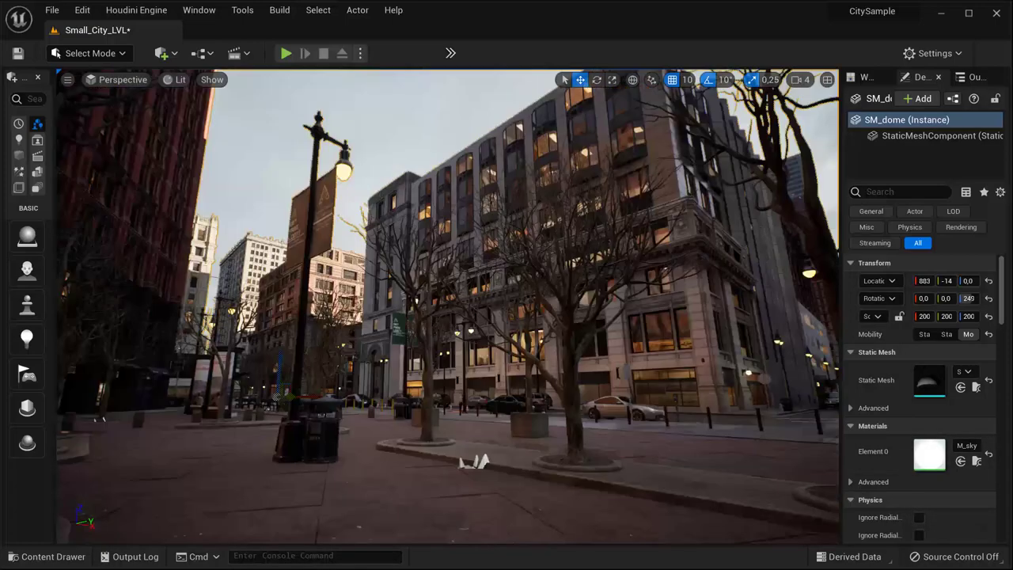
key("alt+p")
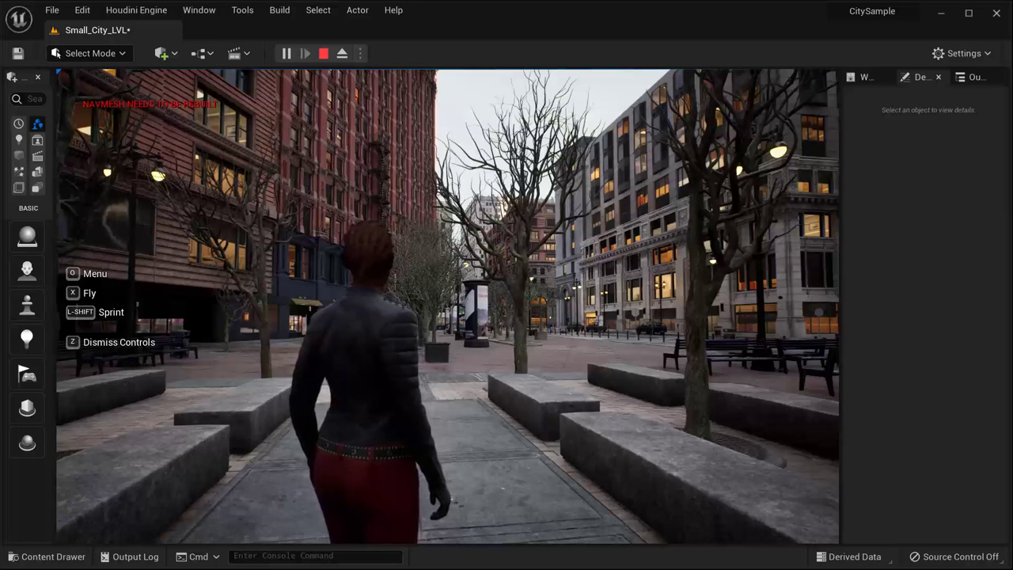
left_click_drag(212, 447, 223, 447)
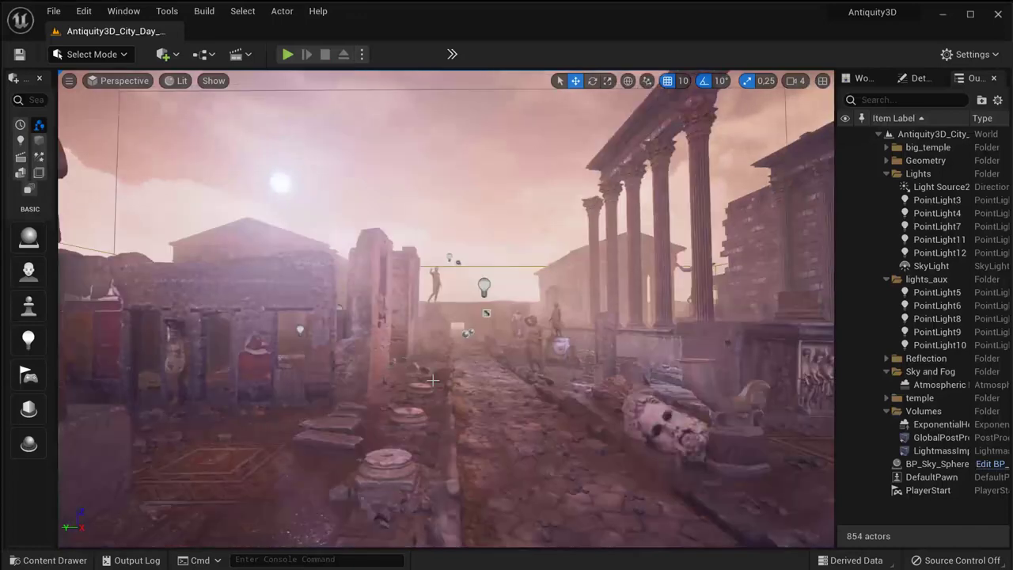
- Play-test the Antiquity3D Roman street, stop with Esc, then select Light Source2 in the Outliner
left_click_drag(433, 380, 368, 220)
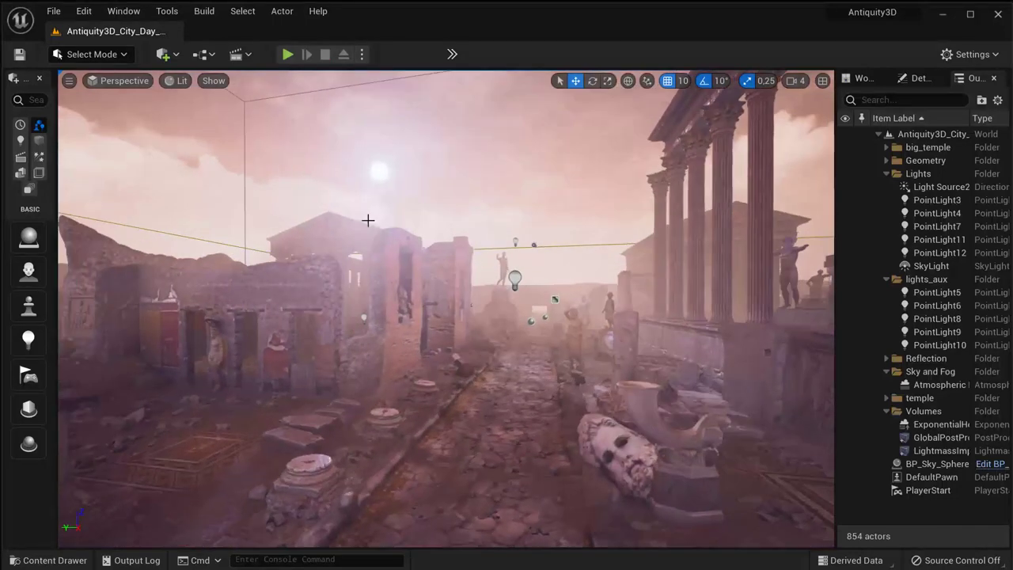
key("alt+p")
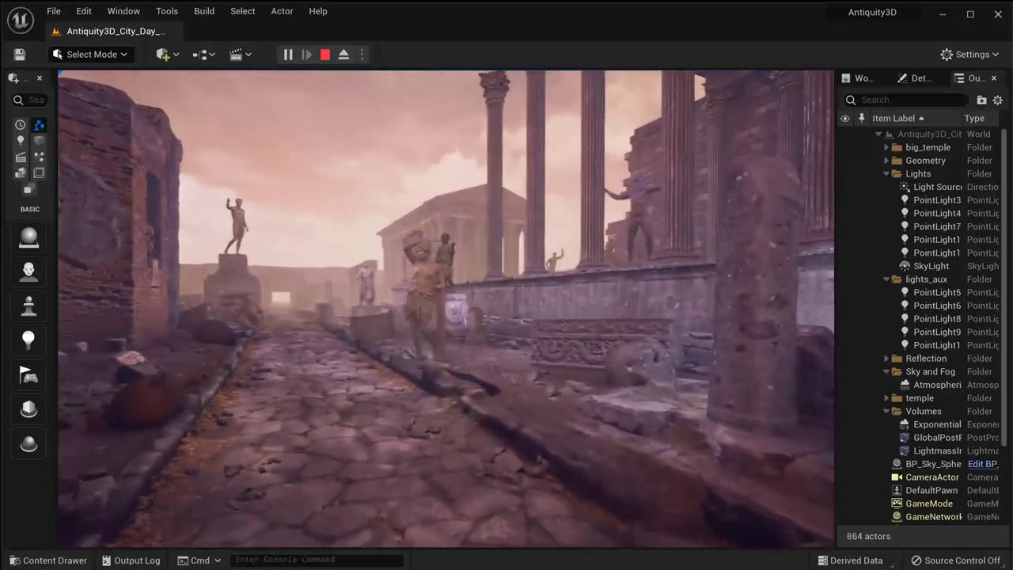
key("Escape")
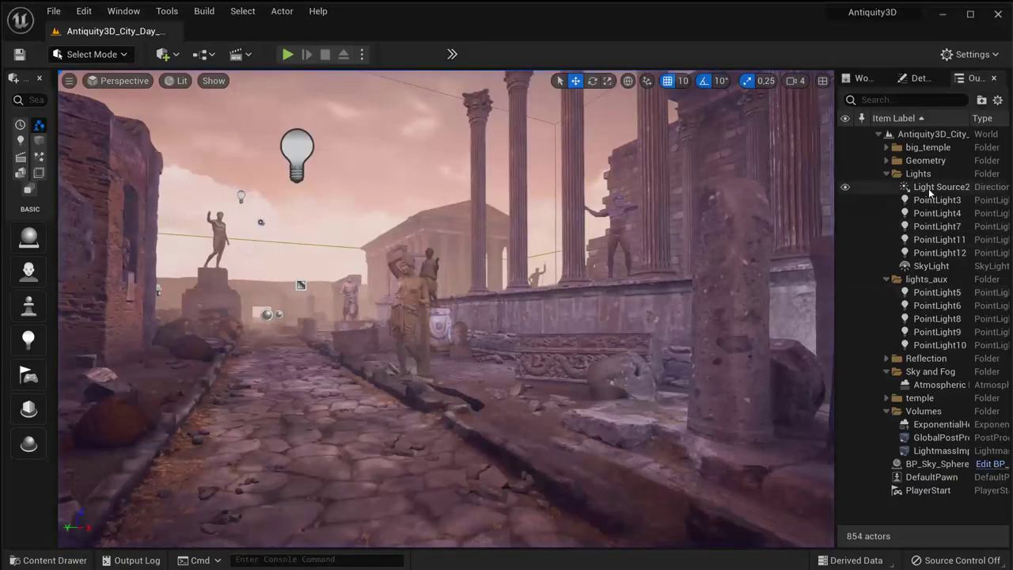
left_click(937, 187)
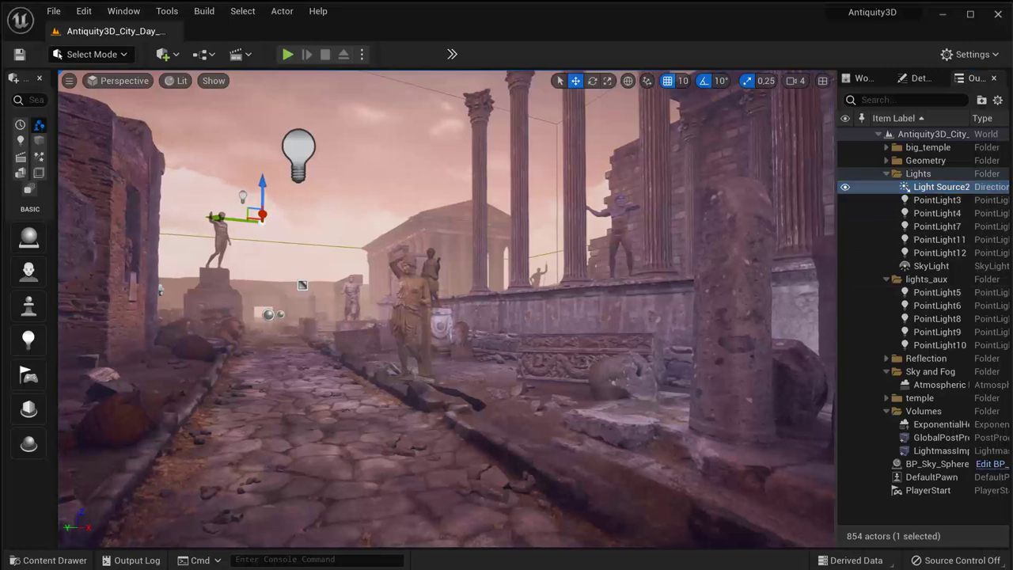
right_click_drag(792, 237, 784, 238)
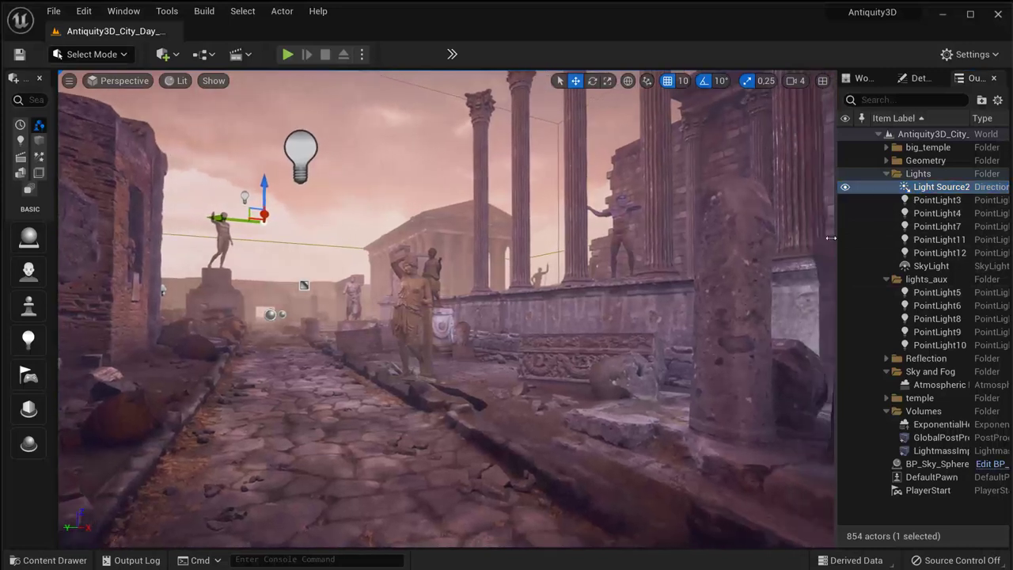
- Widen the side panel and drag Light Source2's sunlight intensity higher to brighten the street
left_click_drag(830, 237, 787, 237)
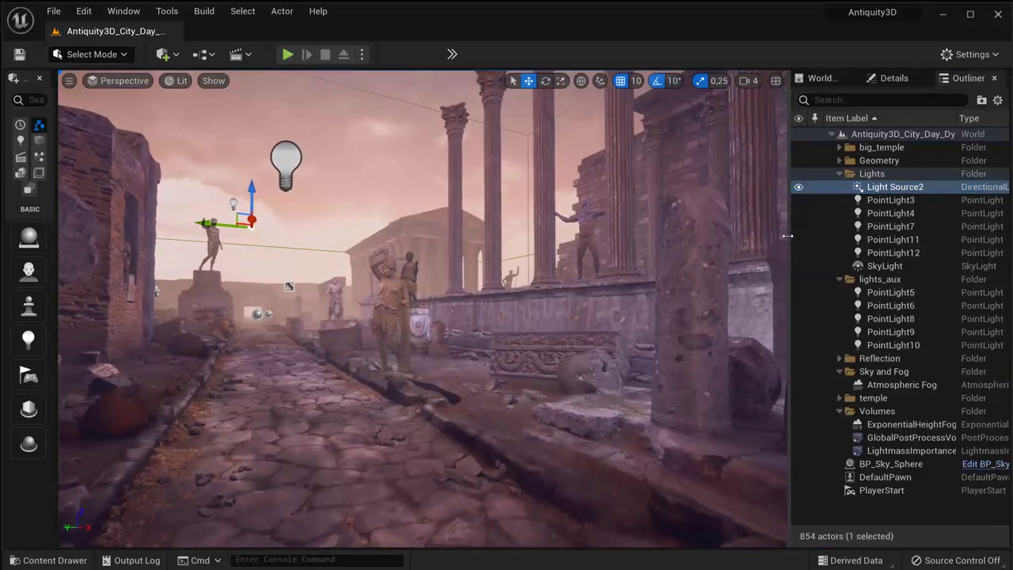
left_click(895, 79)
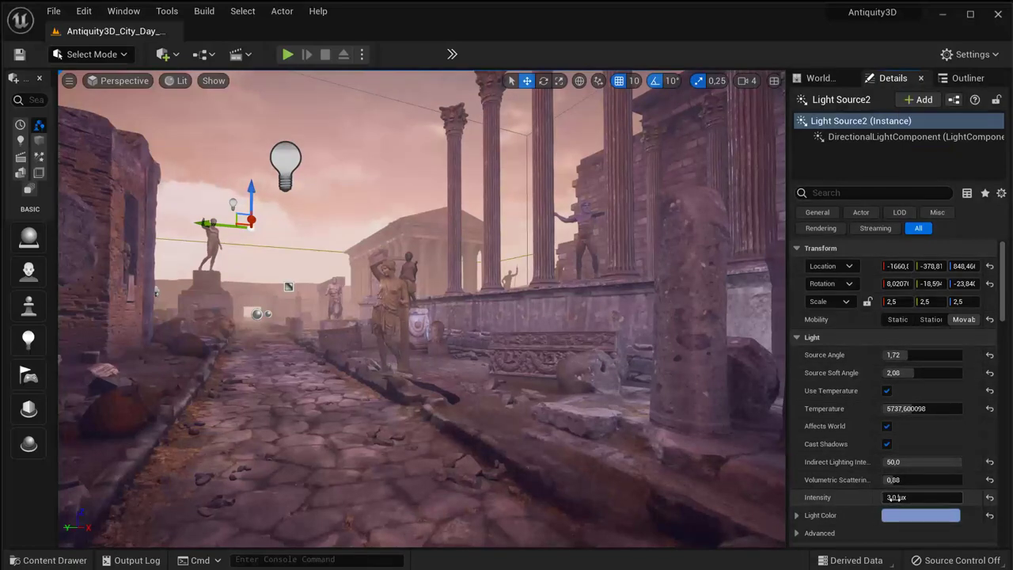
mouse_move(910, 497)
left_mouse_down()
mouse_move(922, 497)
mouse_move(899, 497)
left_mouse_up()
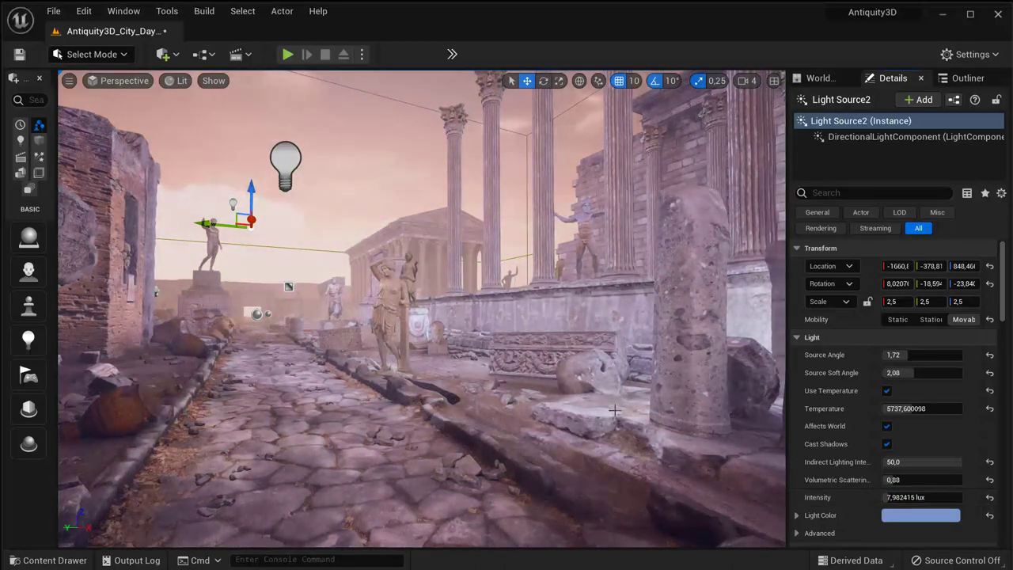
- Set Light Source2's intensity back to 3 lux, then select the SkyLight actor
left_click(910, 499)
type("8,0")
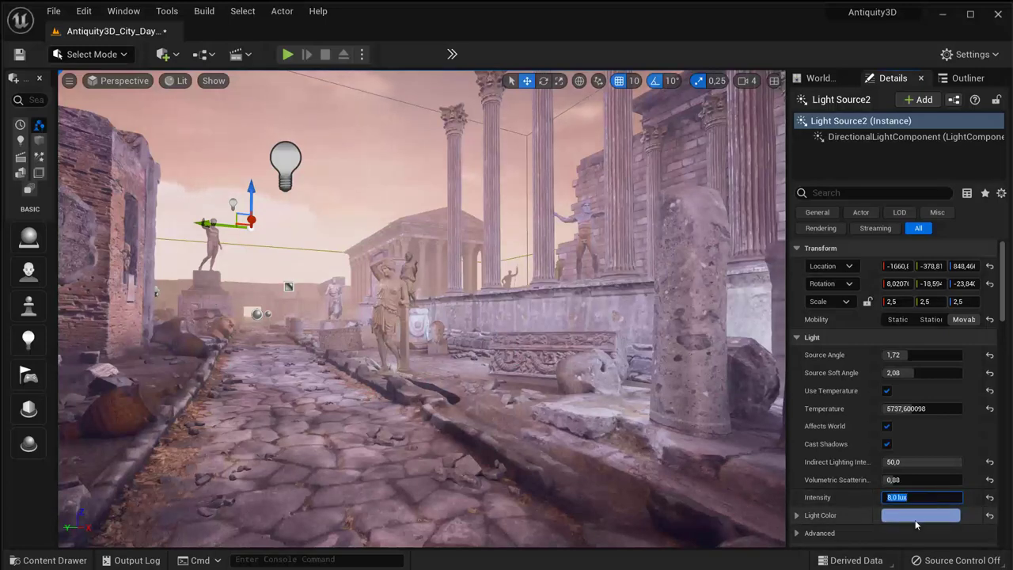
left_click(911, 497)
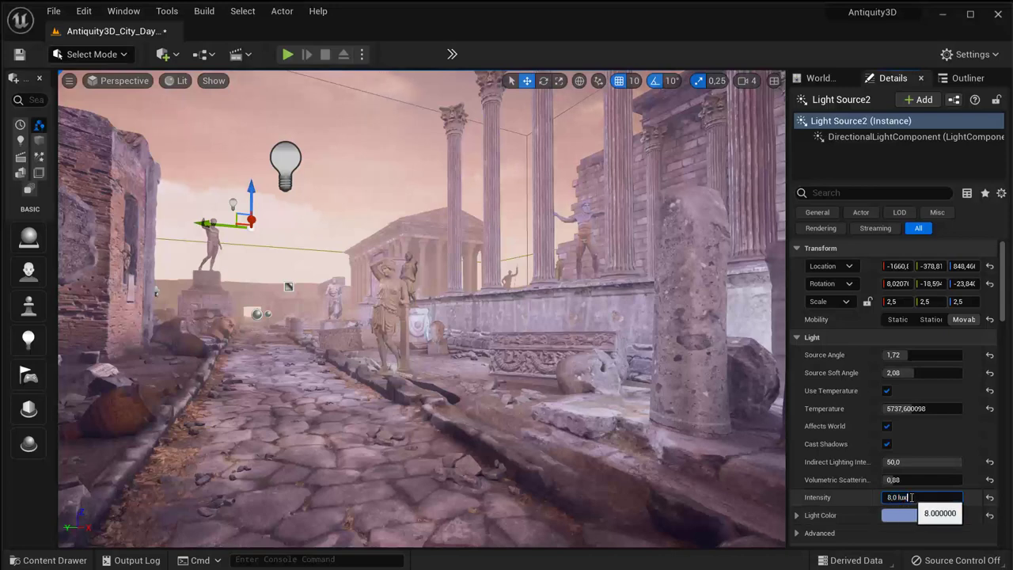
left_click_drag(912, 497, 893, 497)
type("3")
key("Return")
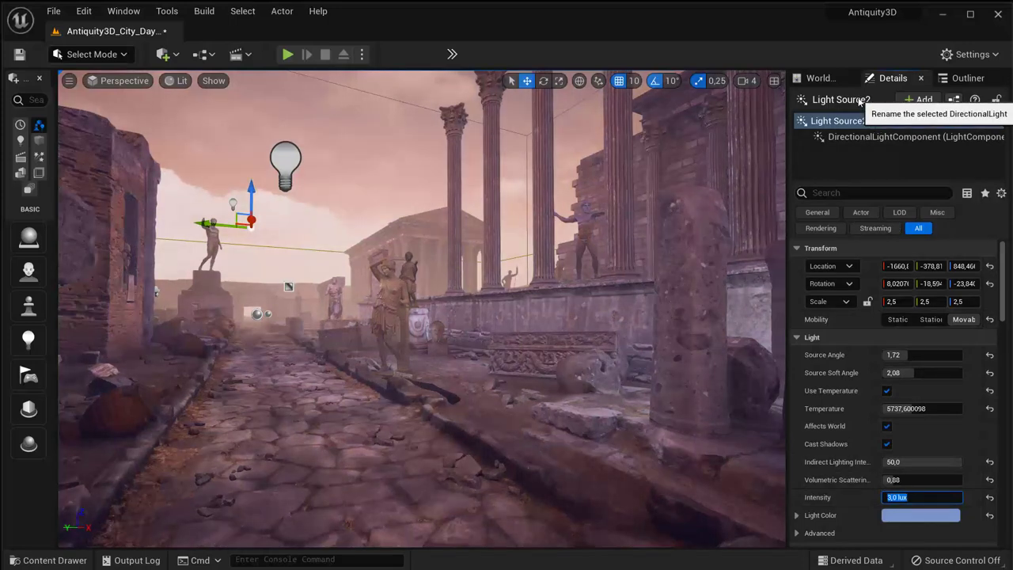
left_click(962, 78)
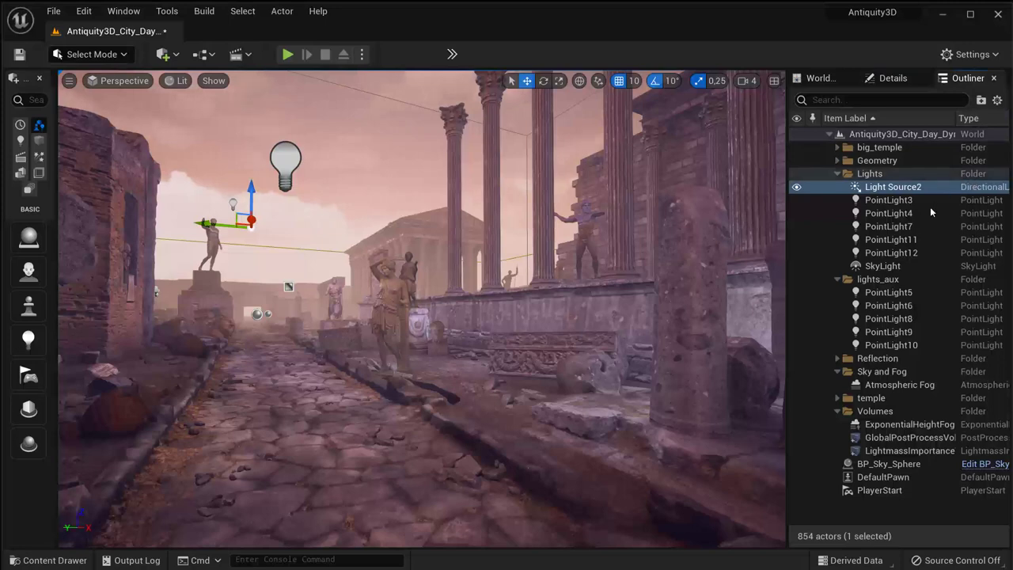
left_click(888, 269)
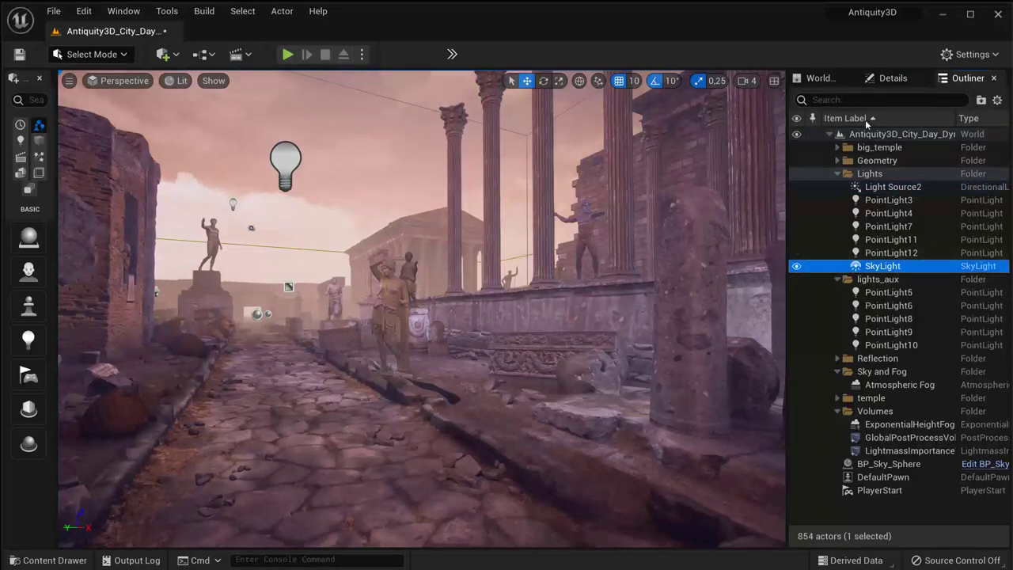
- Open the colour picker for the SkyLight's pink Light Color from its Details panel
left_click(890, 78)
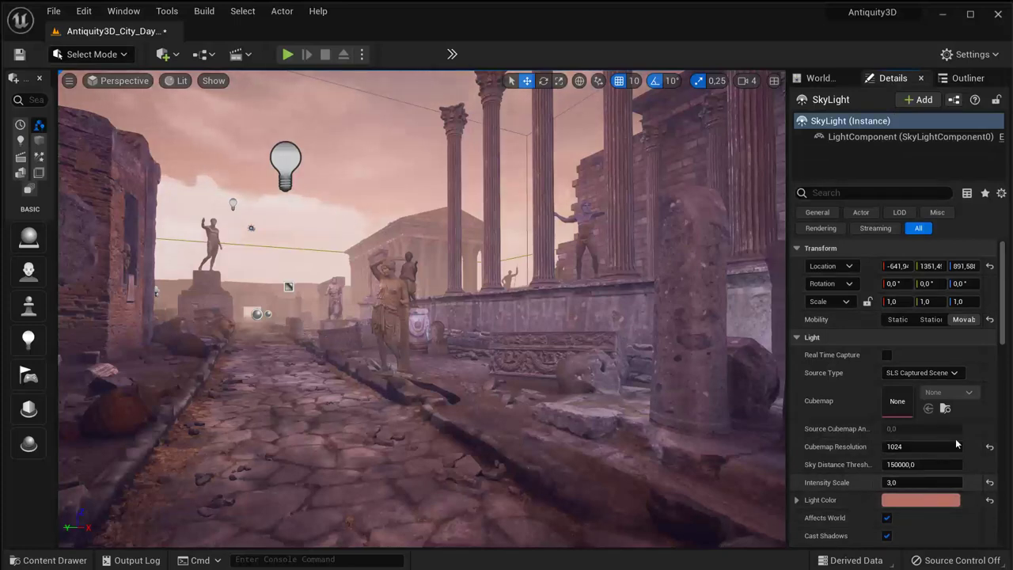
left_click_drag(1004, 317, 1004, 364)
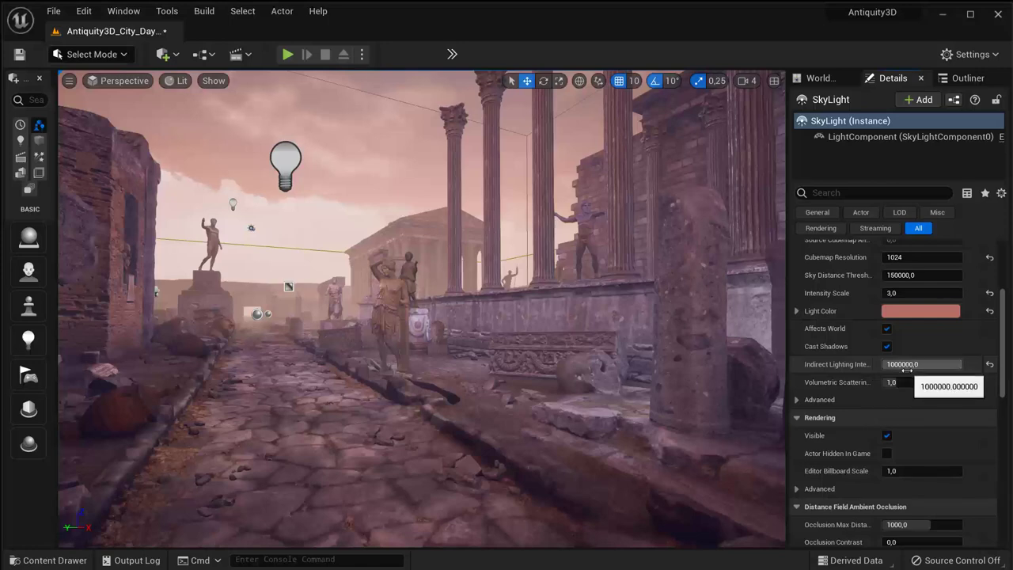
left_click(905, 316)
- Move the SkyLight colour from pink into green on the wheel and close the picker
mouse_move(962, 450)
left_mouse_down()
mouse_move(950, 478)
mouse_move(953, 469)
left_mouse_up()
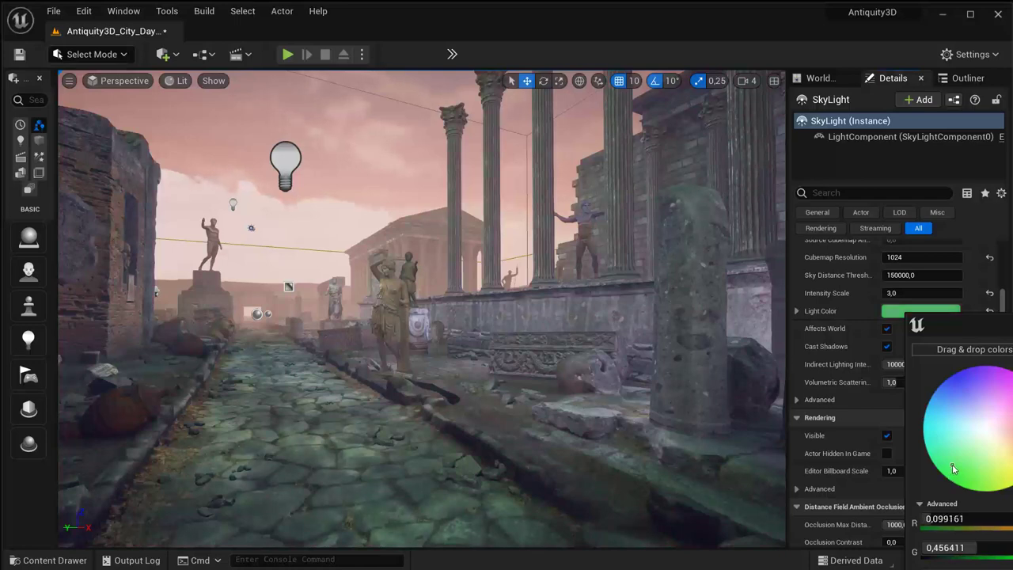
mouse_move(954, 468)
left_mouse_down()
mouse_move(971, 453)
mouse_move(950, 474)
left_mouse_up()
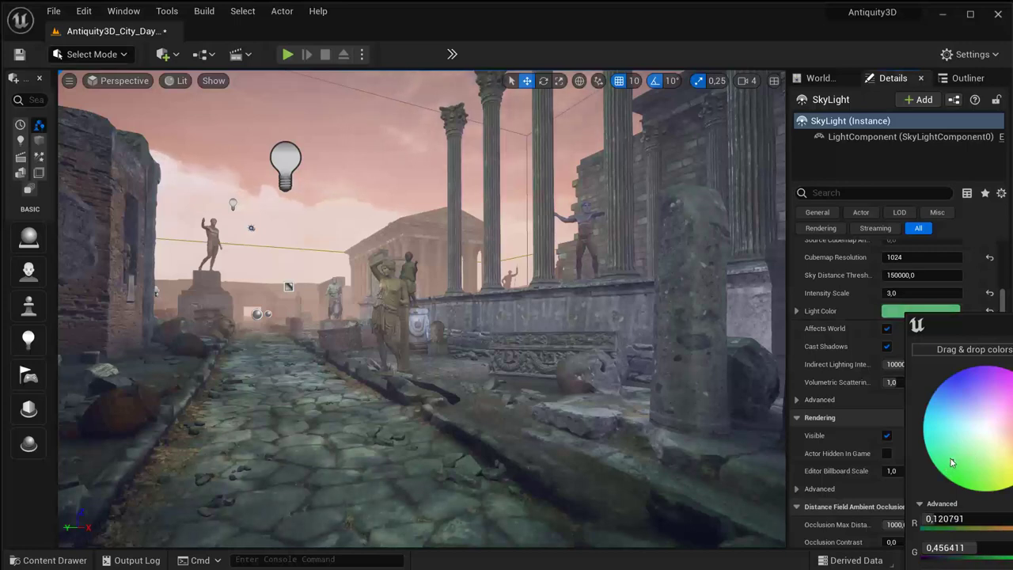
left_click_drag(950, 473, 949, 455)
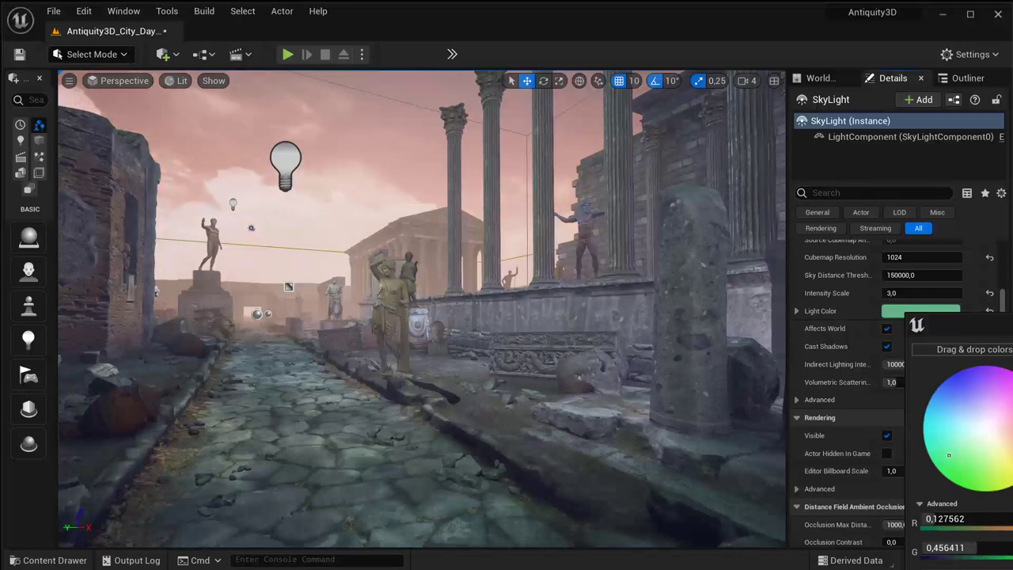
key("Escape")
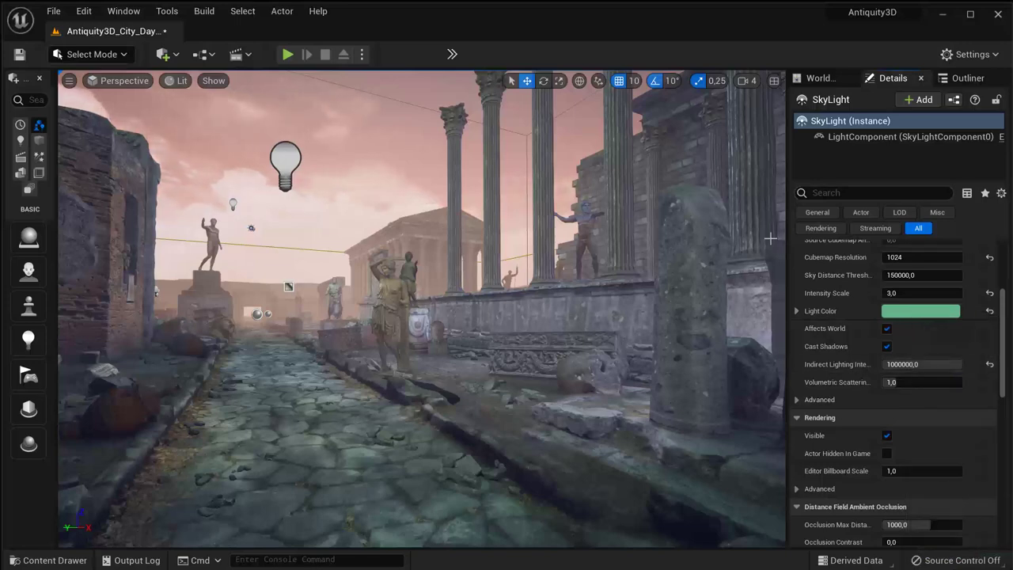
- Change the SkyLight colour through light blue to warm orange, then widen the Details panel
left_click(897, 310)
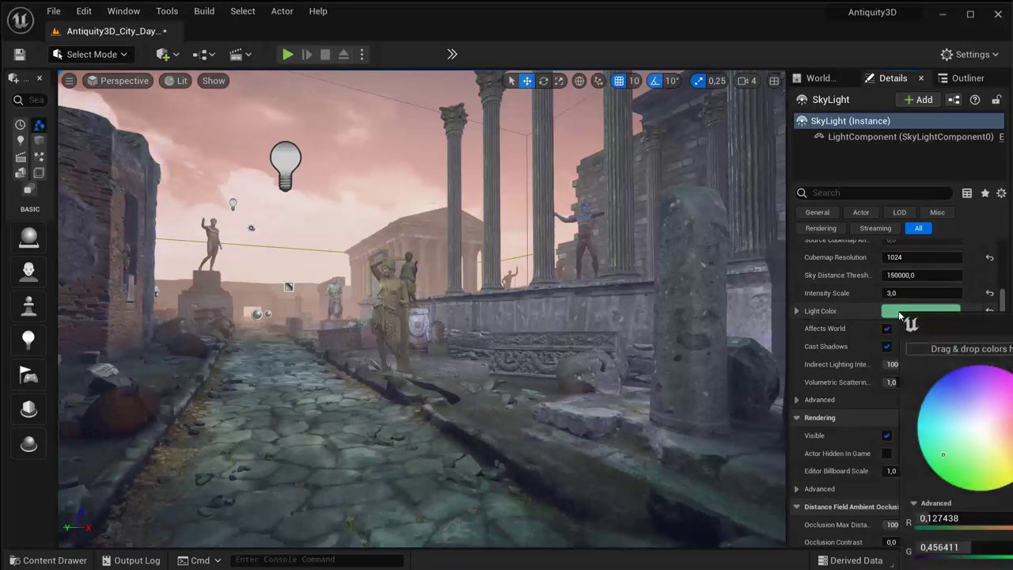
left_click_drag(962, 447, 949, 430)
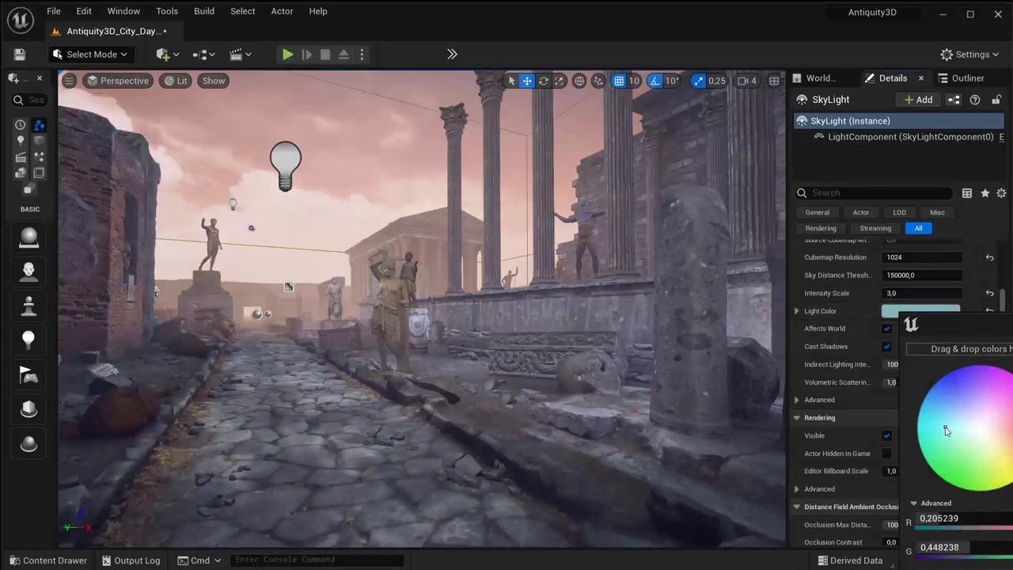
mouse_move(950, 431)
left_mouse_down()
mouse_move(1009, 395)
mouse_move(1012, 443)
left_mouse_up()
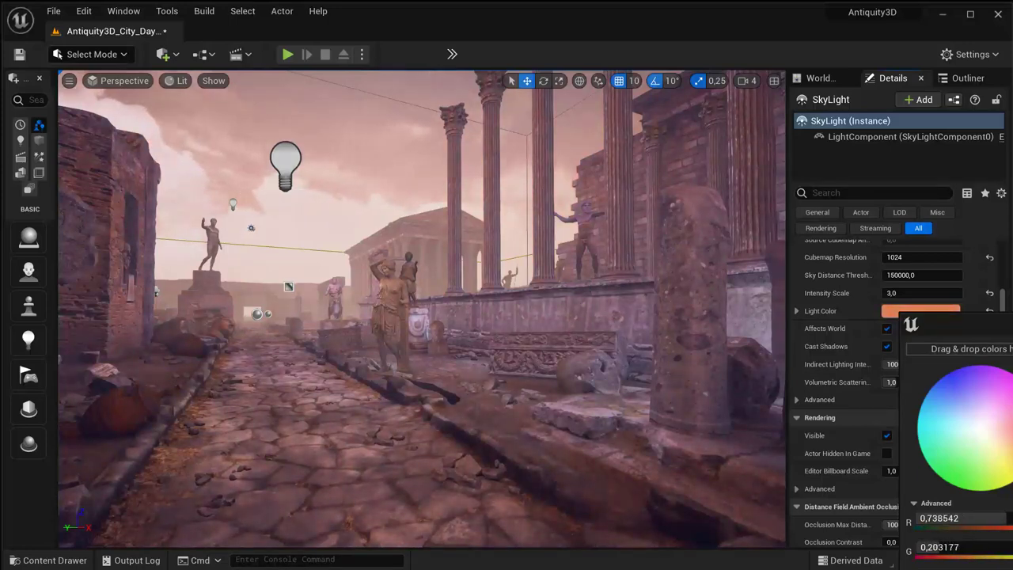
left_click(871, 420)
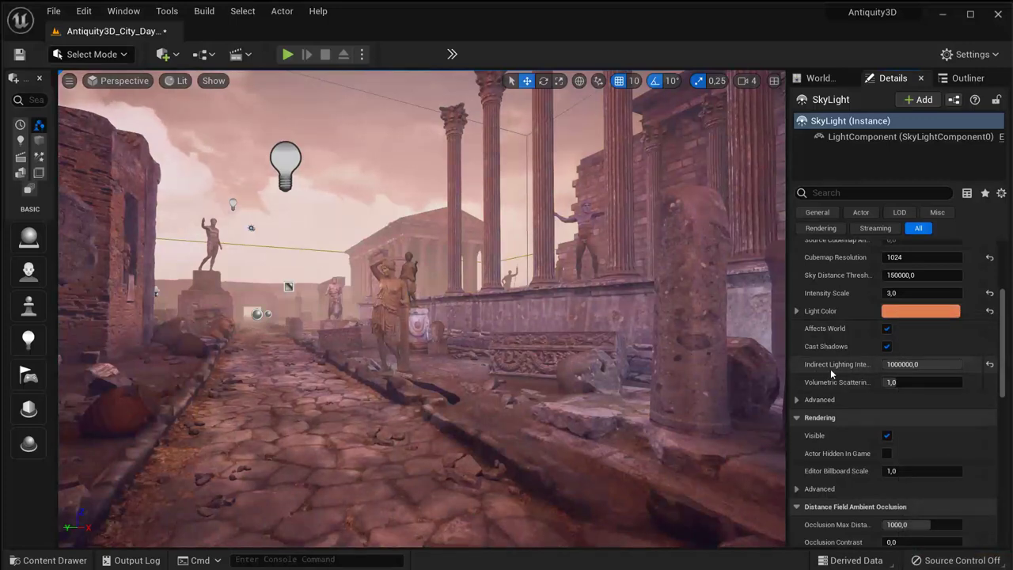
left_click_drag(787, 368, 730, 368)
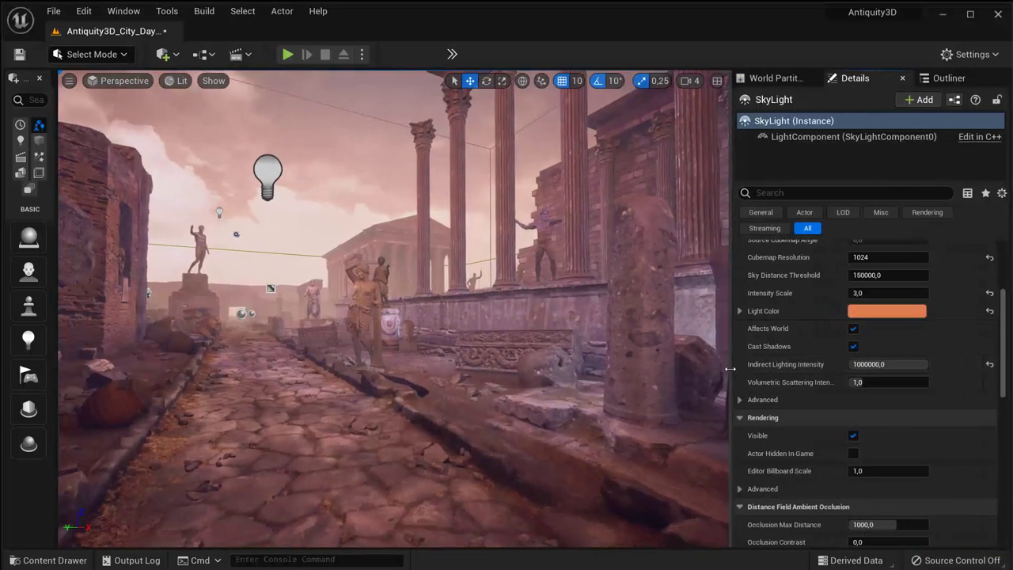
mouse_move(807, 368)
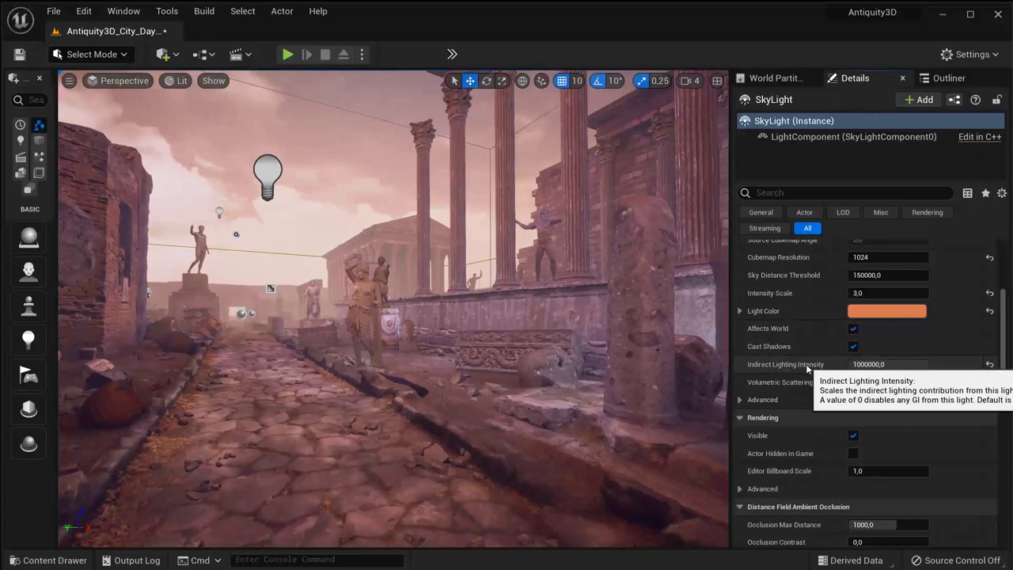
- Select Light Source2 and expand its advanced directional light settings in Details
left_click(966, 78)
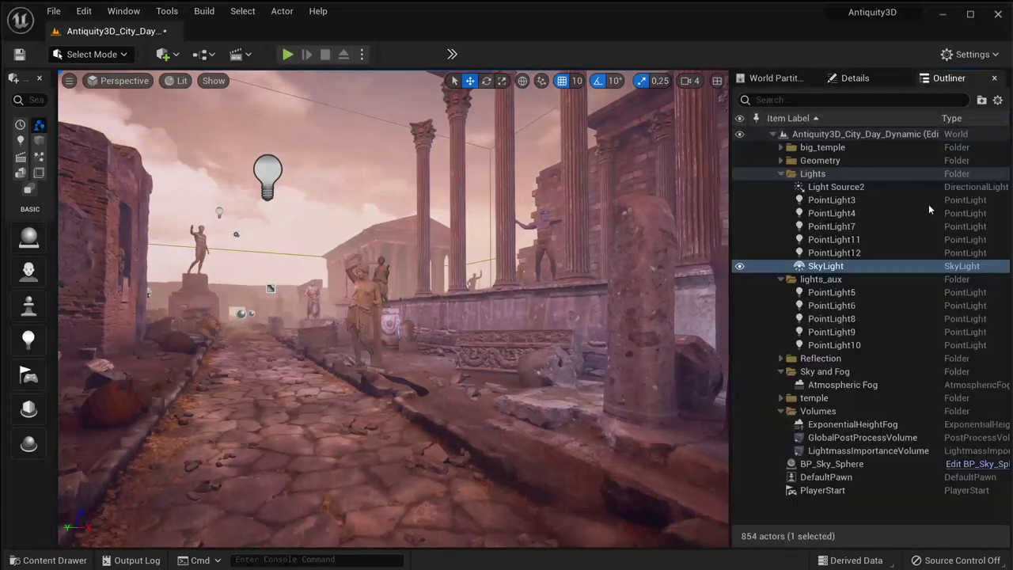
left_click(833, 187)
left_click(861, 81)
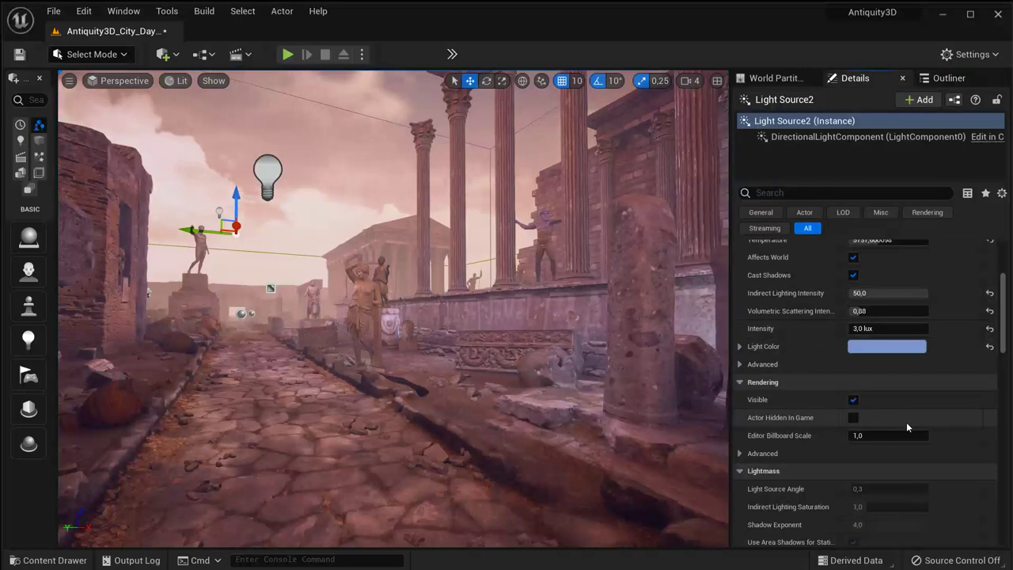
left_click(741, 365)
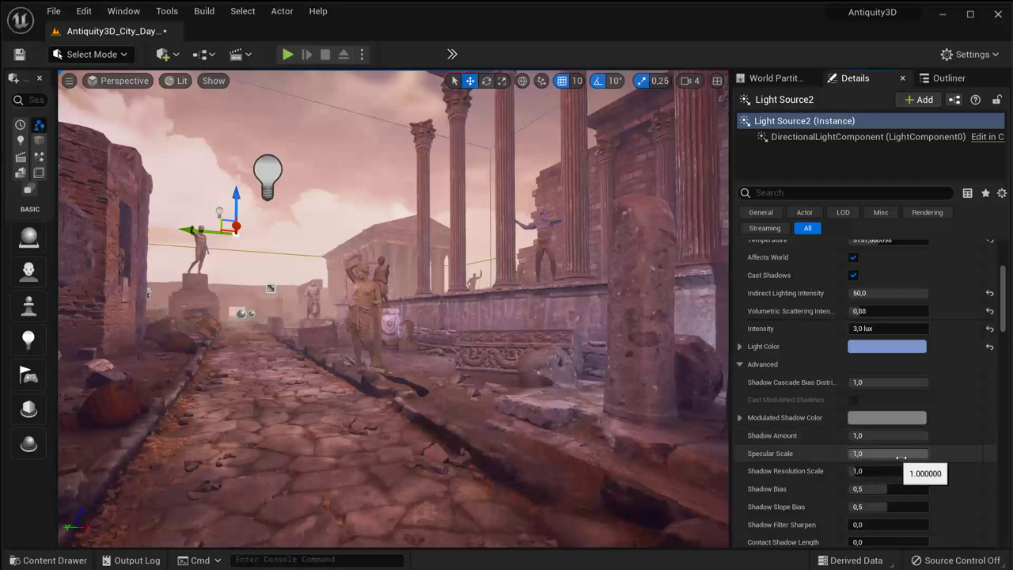
scroll(969, 441, "up", 2)
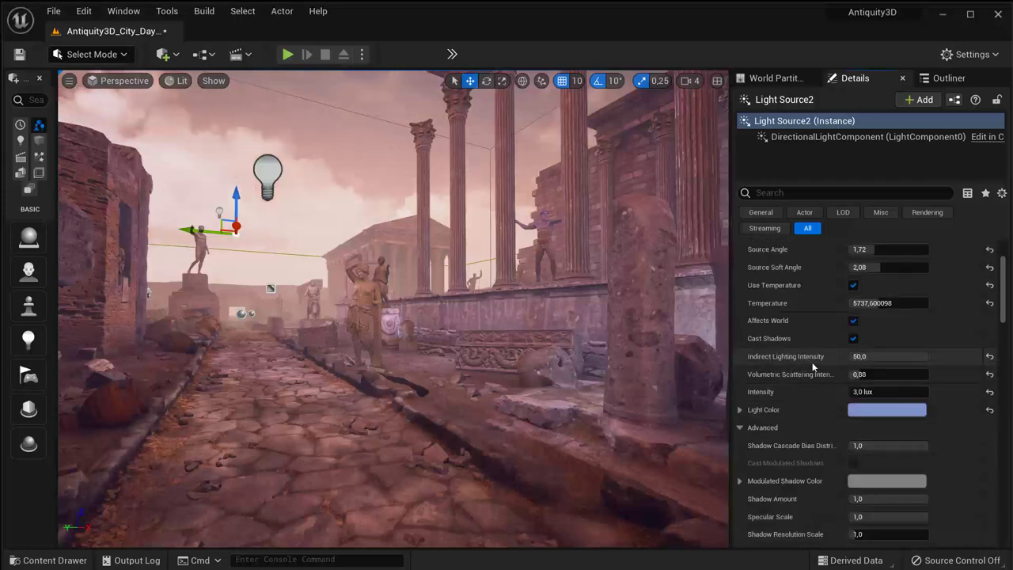
- Set Light Source2's Indirect Lighting Intensity to 2 and raise its intensity to about 14.7 lux
mouse_move(871, 358)
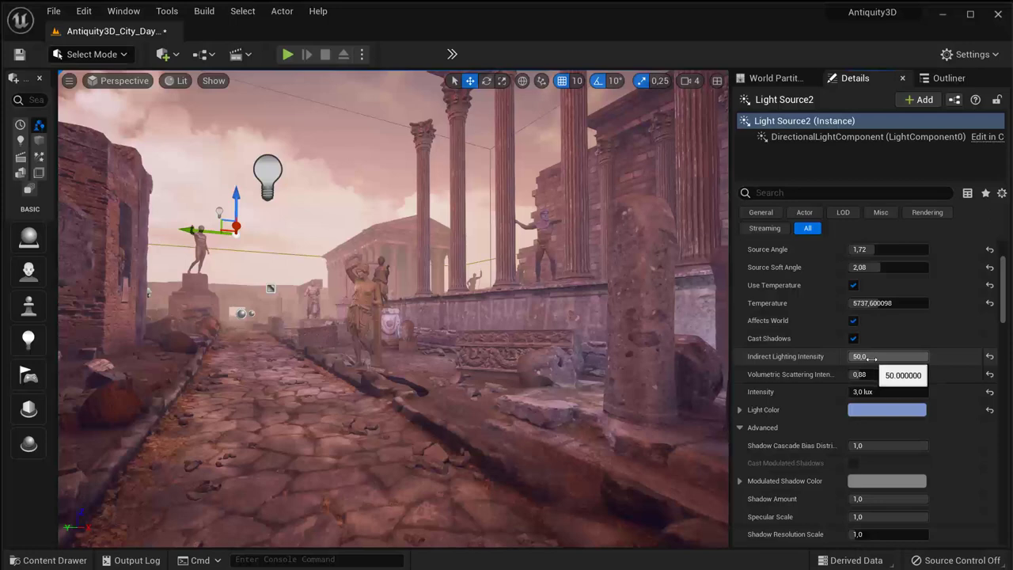
left_click(871, 359)
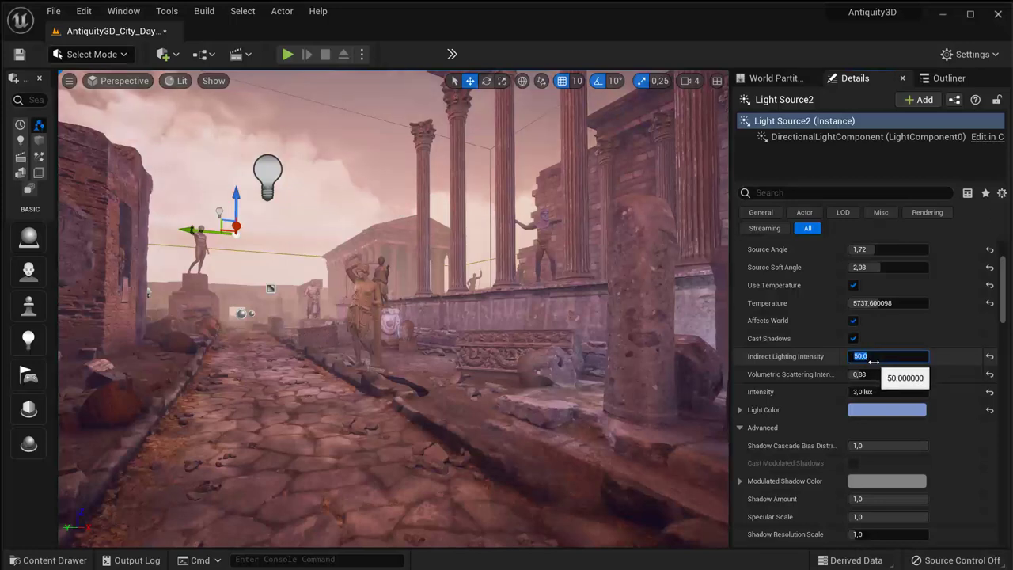
type("2")
key("Return")
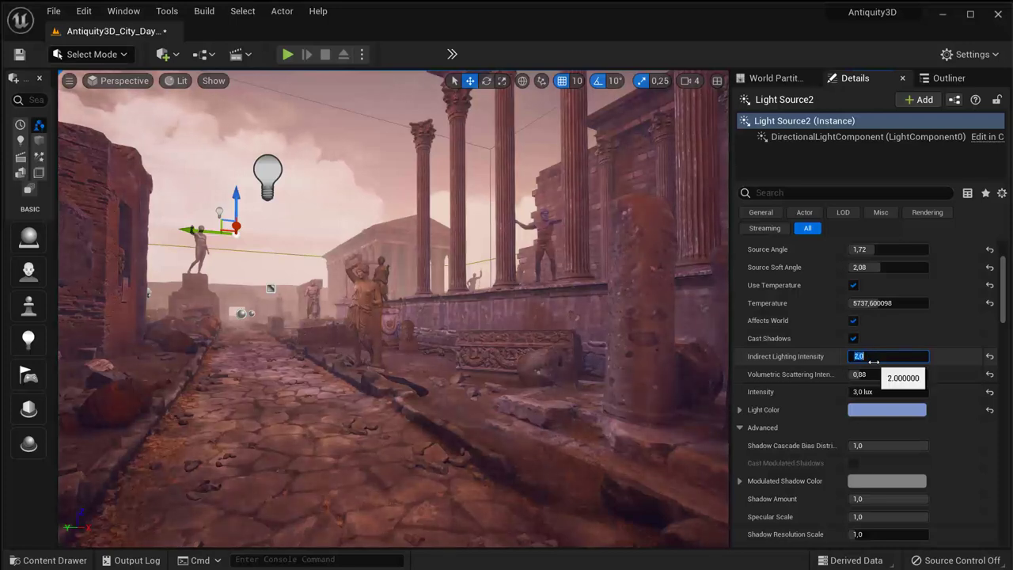
mouse_move(879, 391)
left_mouse_down()
mouse_move(938, 391)
mouse_move(922, 392)
left_mouse_up()
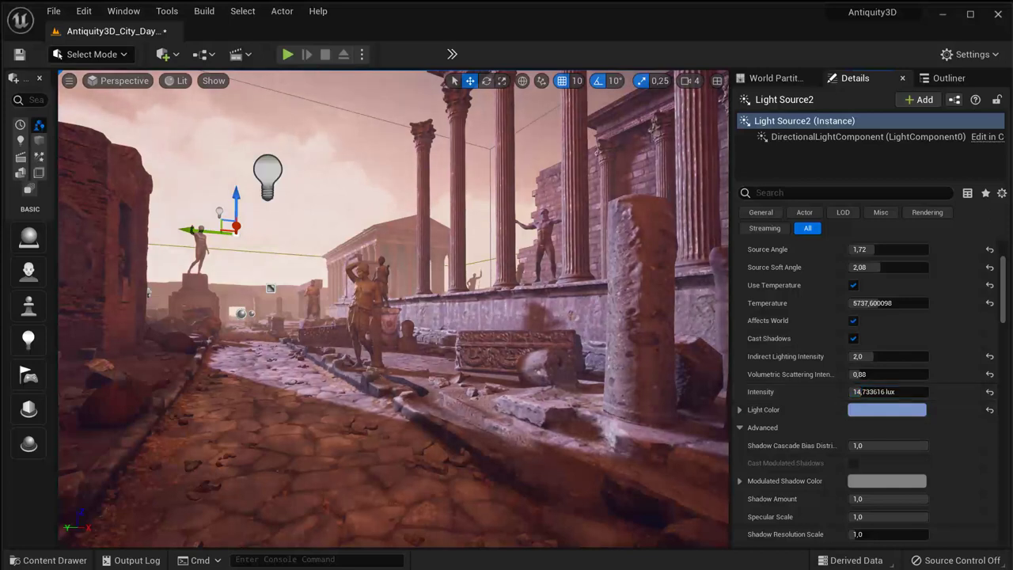